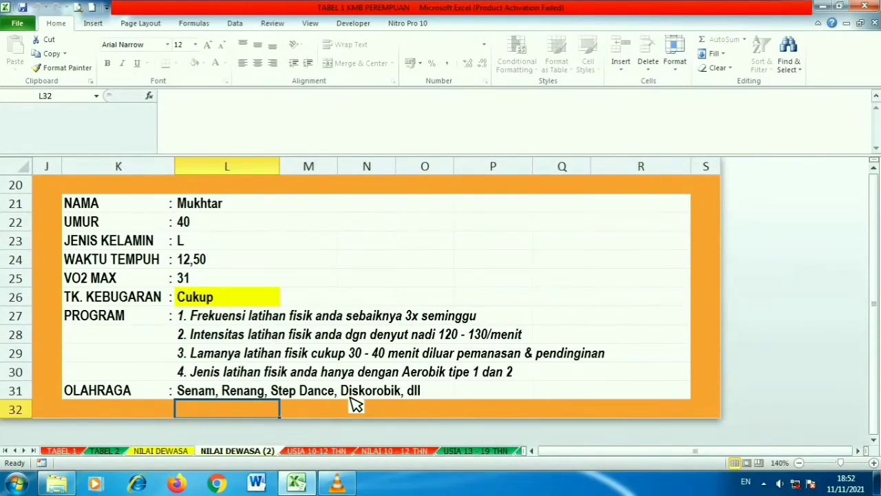
Step: Clear the name, age, sex and travel time entries in cells L21:L24 of the fitness form
drag(198, 217, 201, 260)
key(Delete)
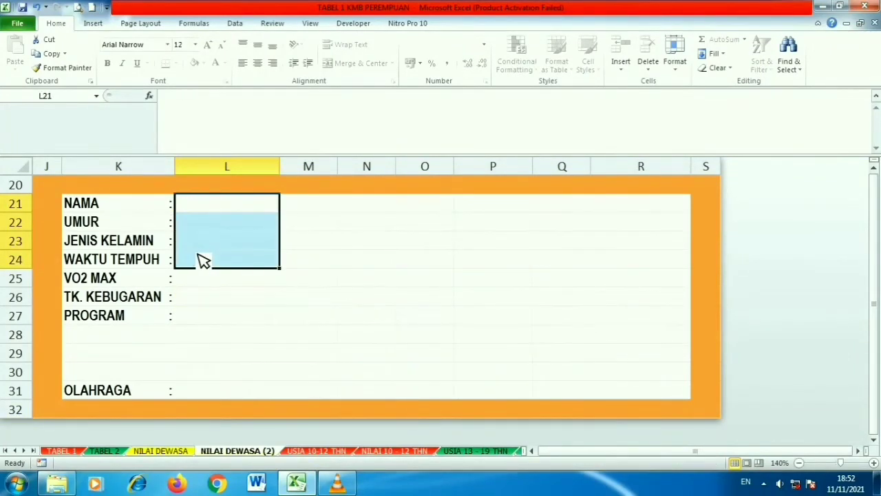
click(252, 303)
Step: Fill in the form with the participant's name, UMUR 45, JENIS KELAMIN L and WAKTU TEMPUH 8,54
click(210, 209)
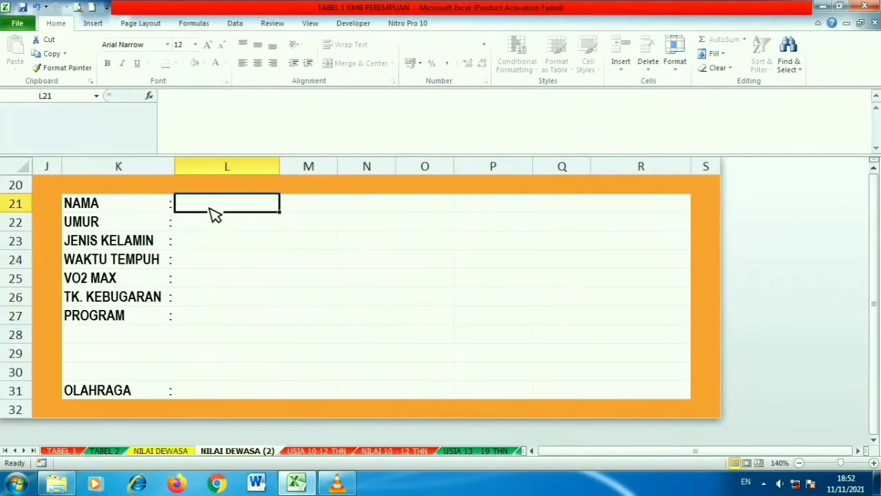
text(i)
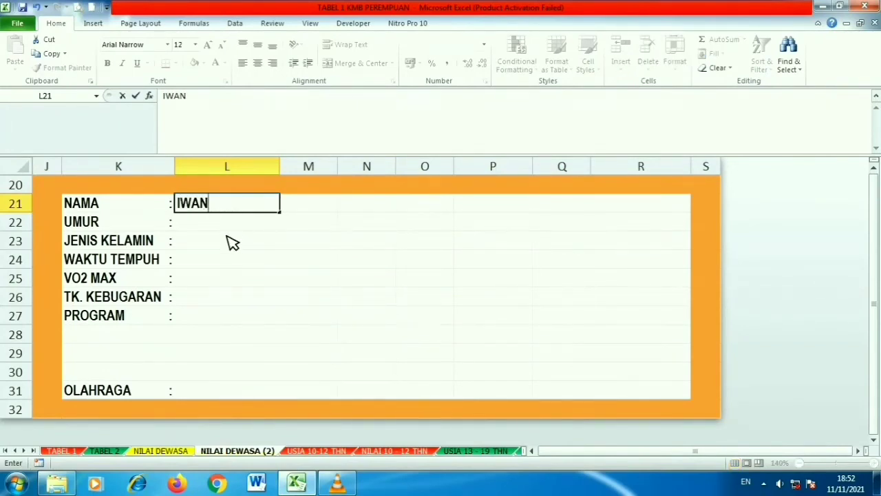
key(Return)
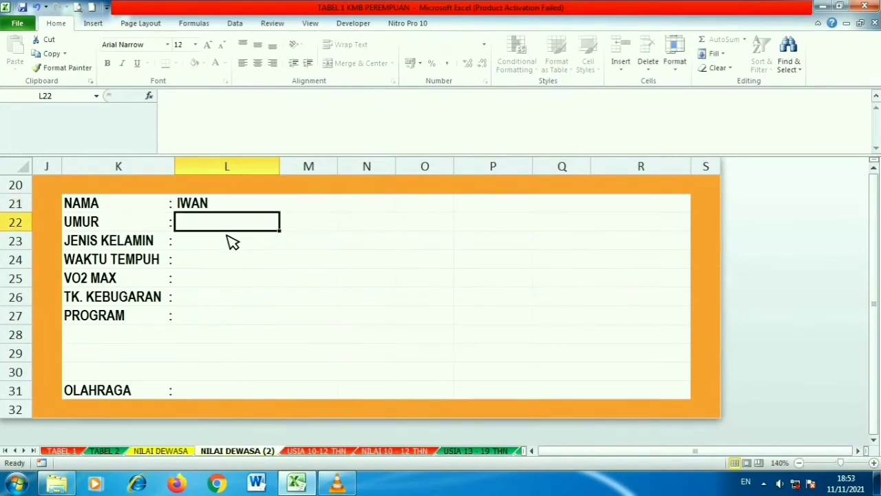
text(45)
key(Return)
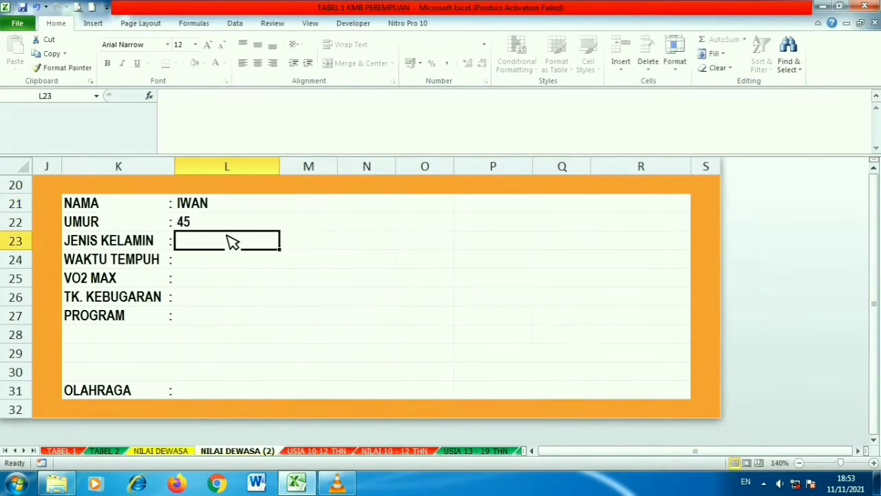
text(L)
key(Return)
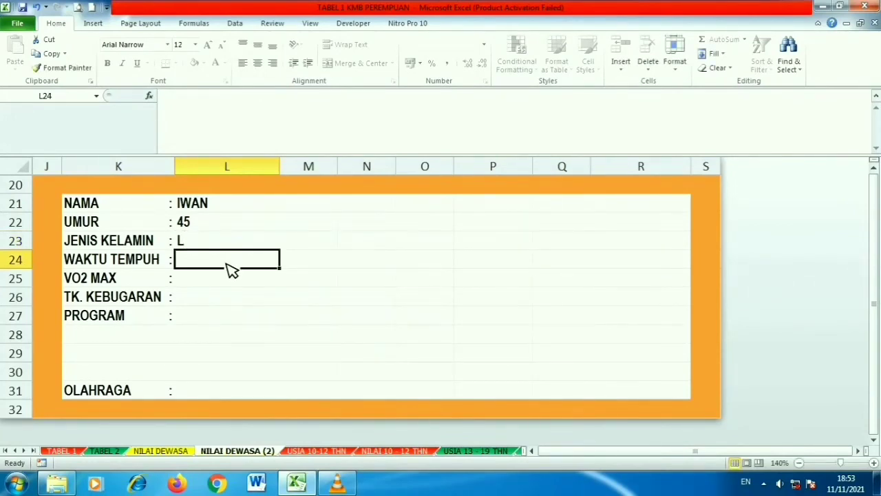
text(8,54)
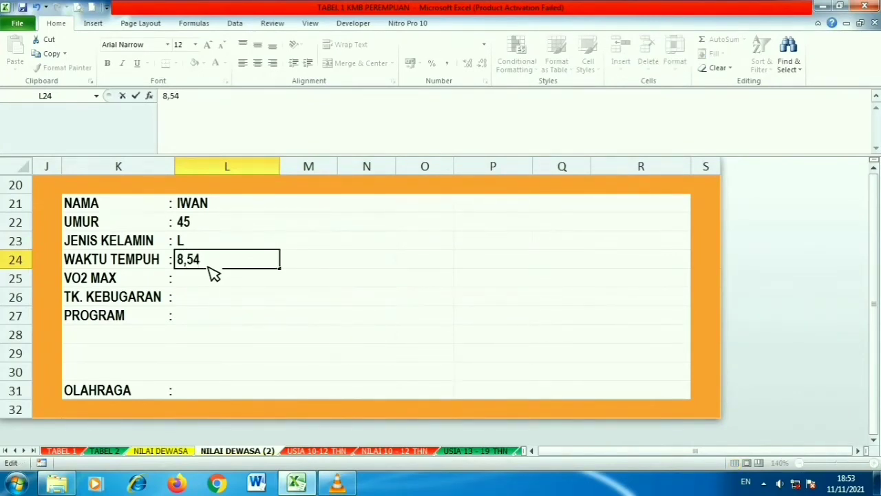
key(Return)
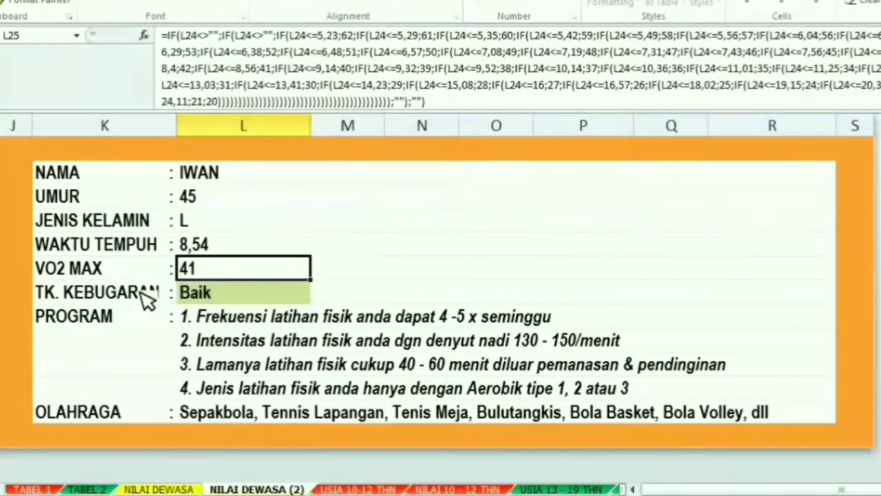
Step: Compare the form's VO2 MAX result with the 8,41 - 8,56 travel-time row on the TABEL 1 sheet
click(232, 334)
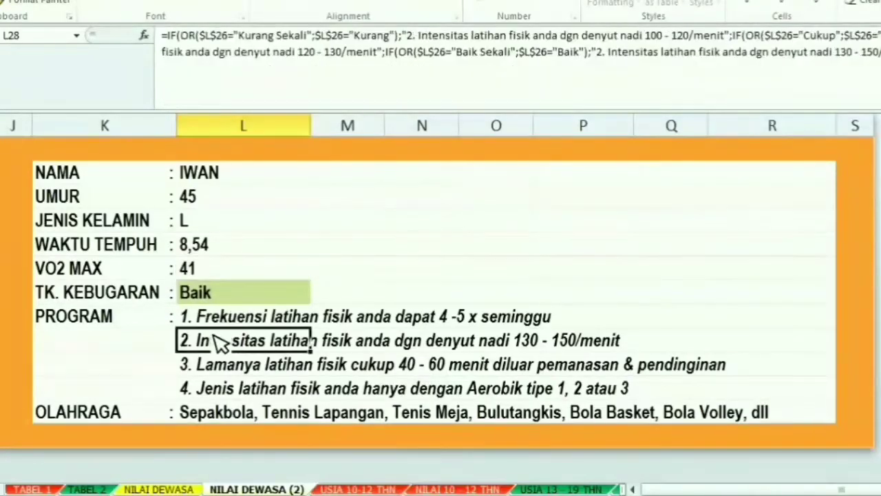
click(205, 276)
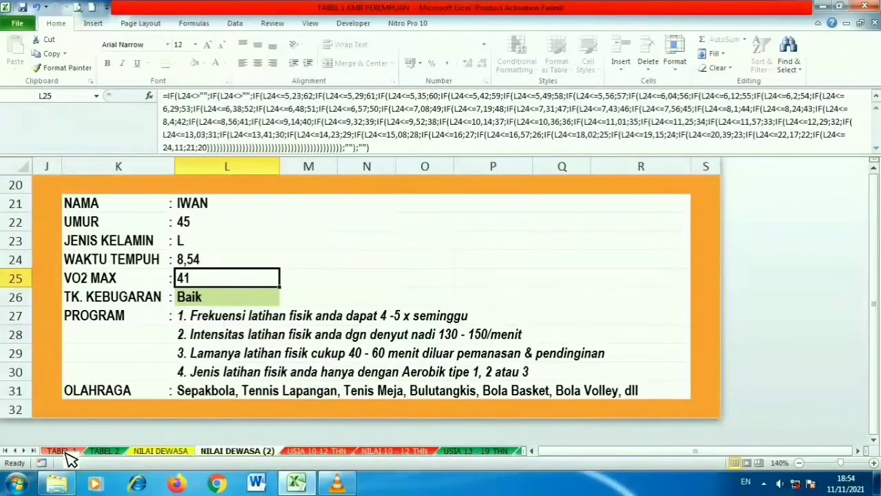
click(31, 490)
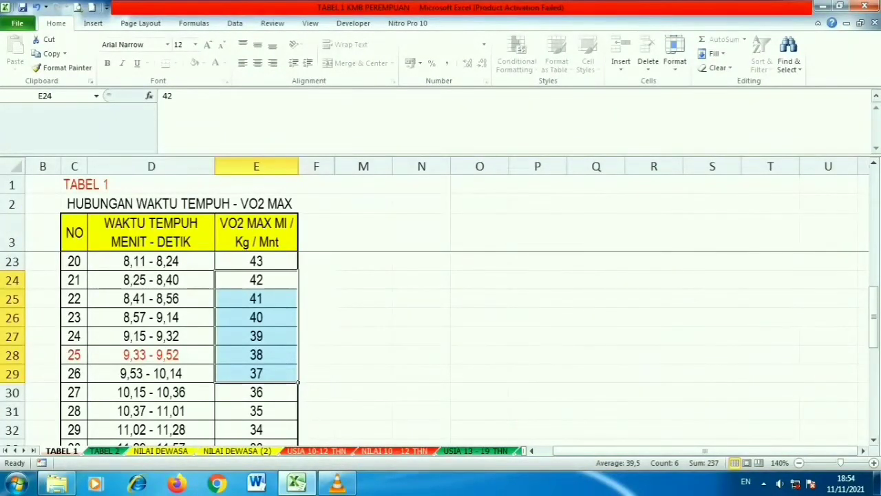
mouse_move(876, 318)
mouse_down()
mouse_move(874, 347)
mouse_move(875, 311)
mouse_up()
click(156, 301)
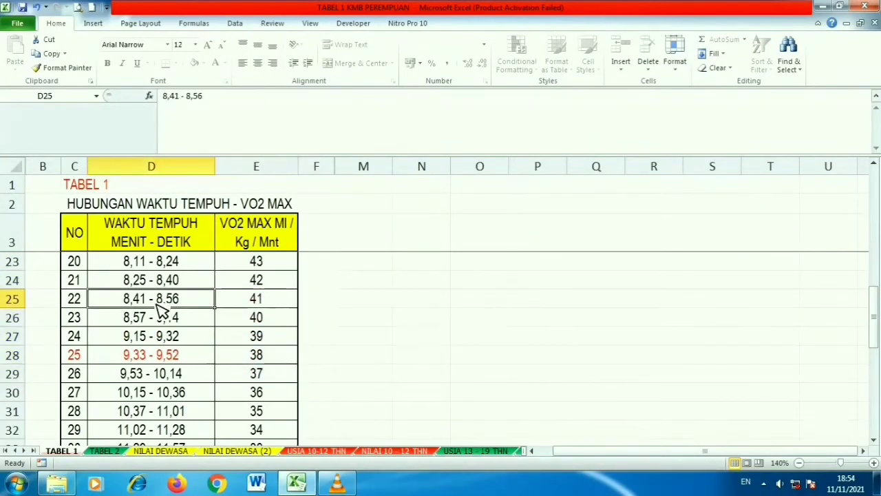
click(261, 302)
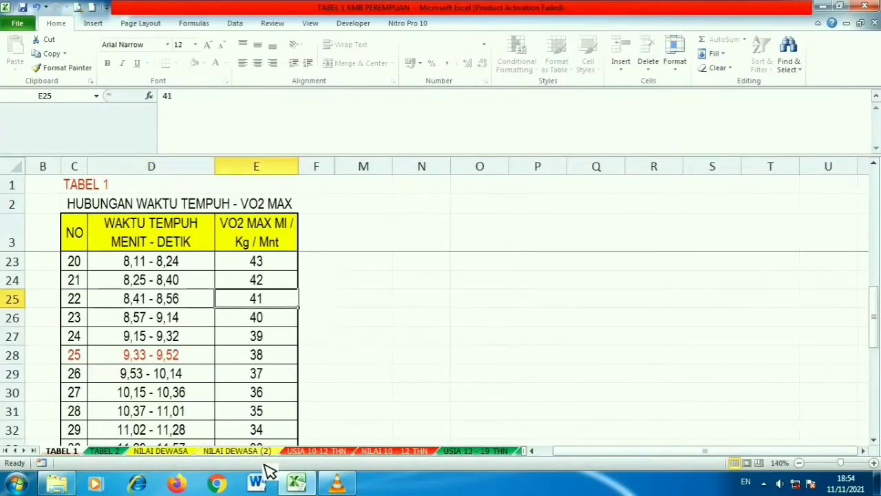
Step: Check the BAIK category for ages 40 - 49 in the women's table on TABEL 2, and return to the NILAI DEWASA (2) form
mouse_move(305, 486)
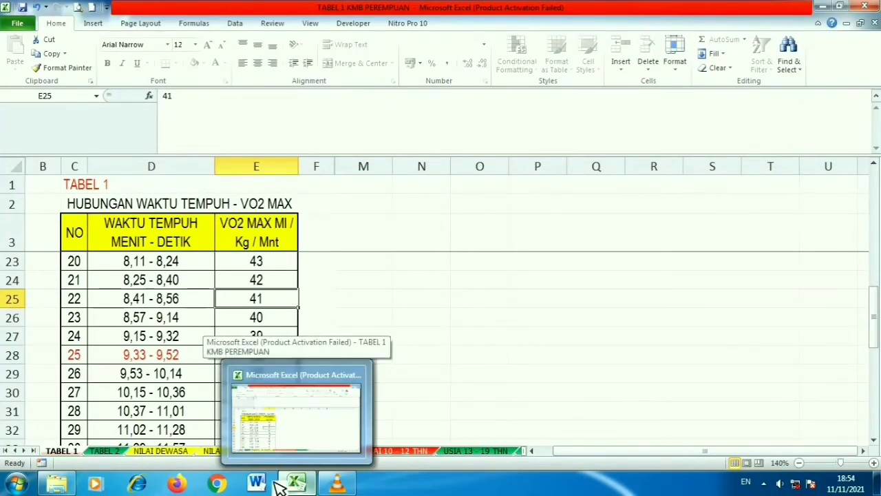
click(237, 451)
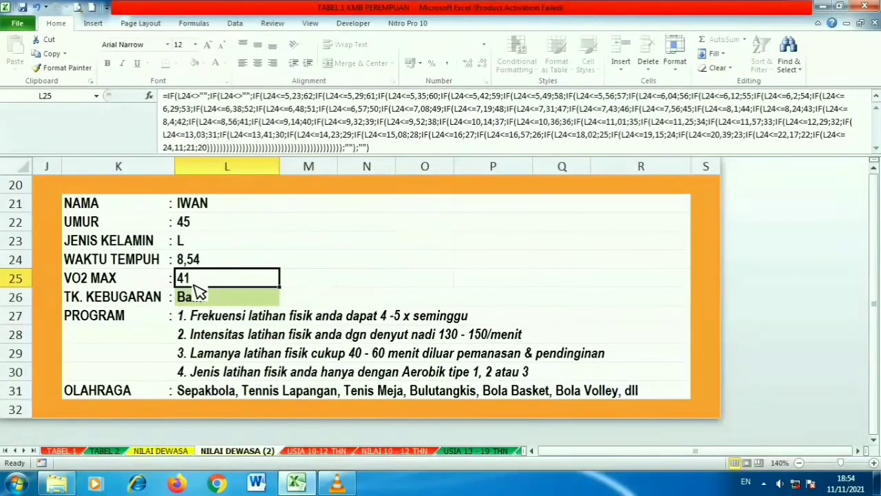
click(109, 452)
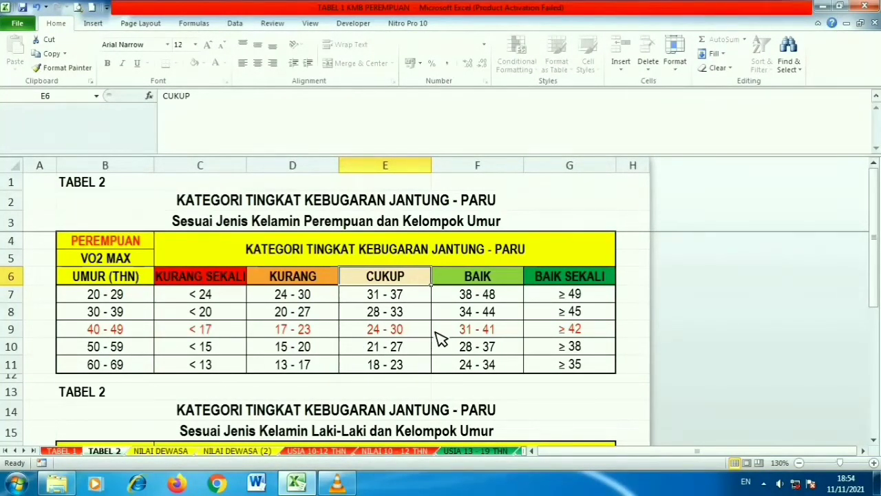
click(484, 336)
click(469, 279)
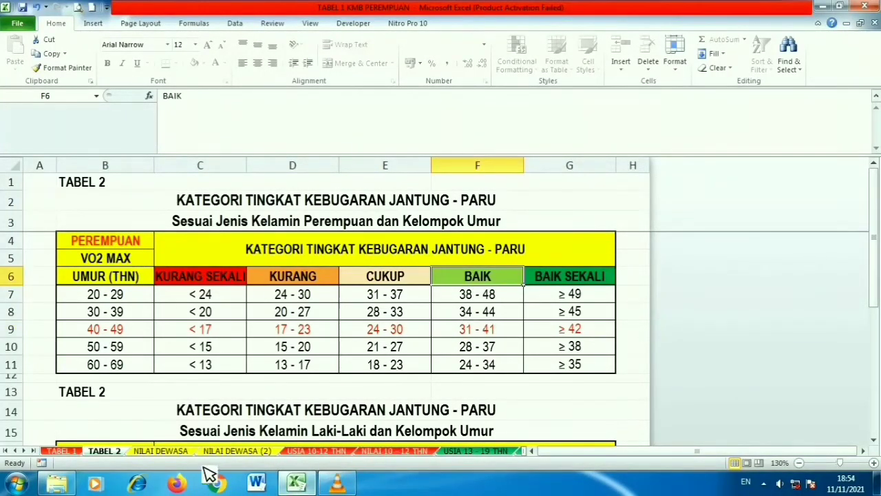
click(162, 452)
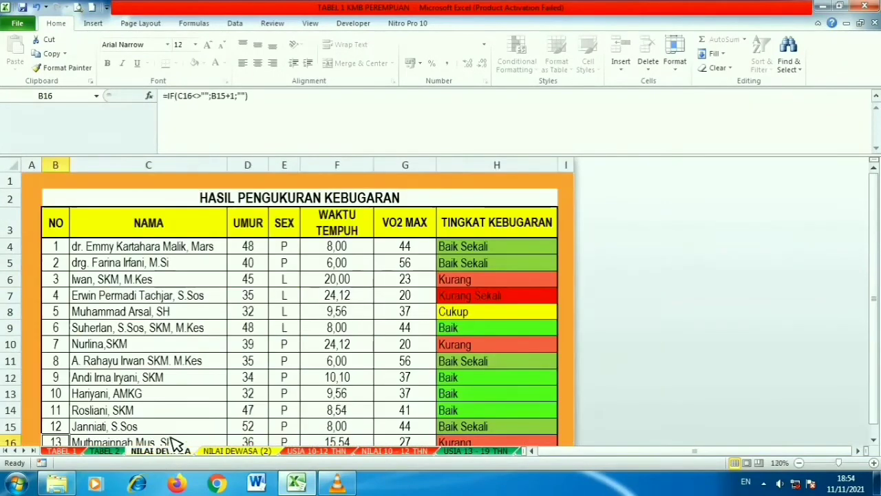
click(236, 454)
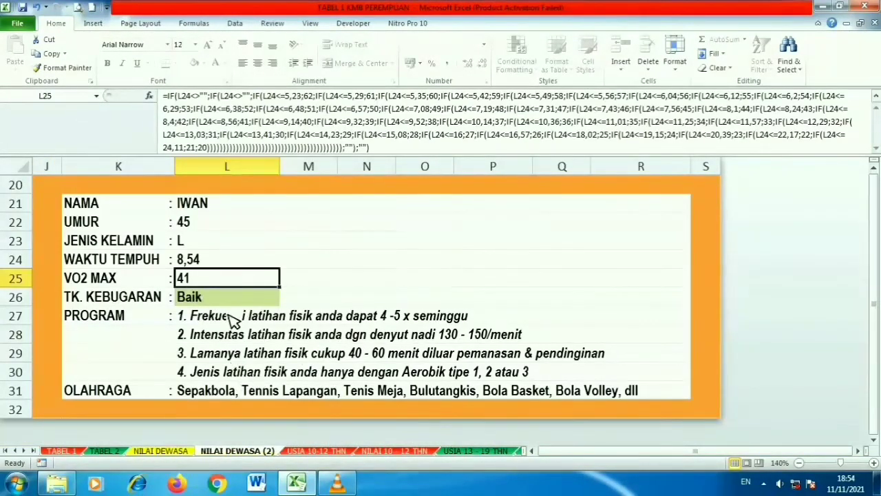
Step: Replace the form entries with another participant's name, UMUR 30, JENIS KELAMIN P and WAKTU TEMPUH 12,26
click(206, 207)
text(WA)
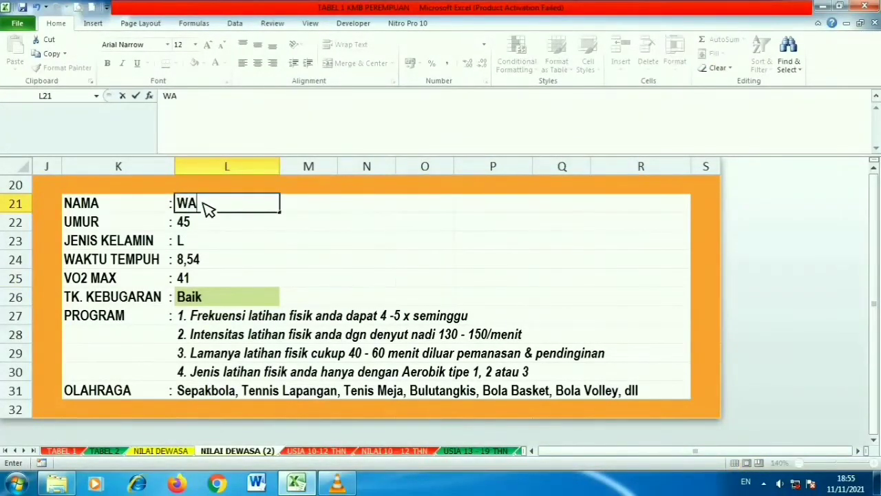
text(TI)
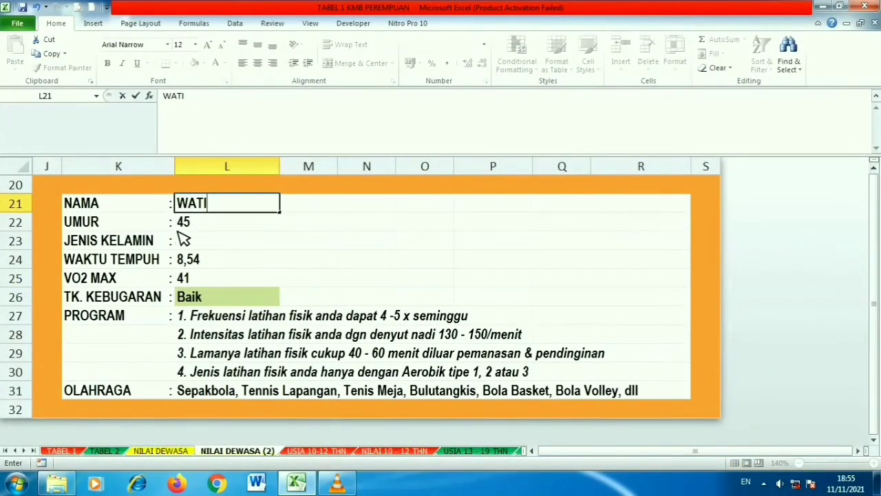
click(188, 228)
text(30)
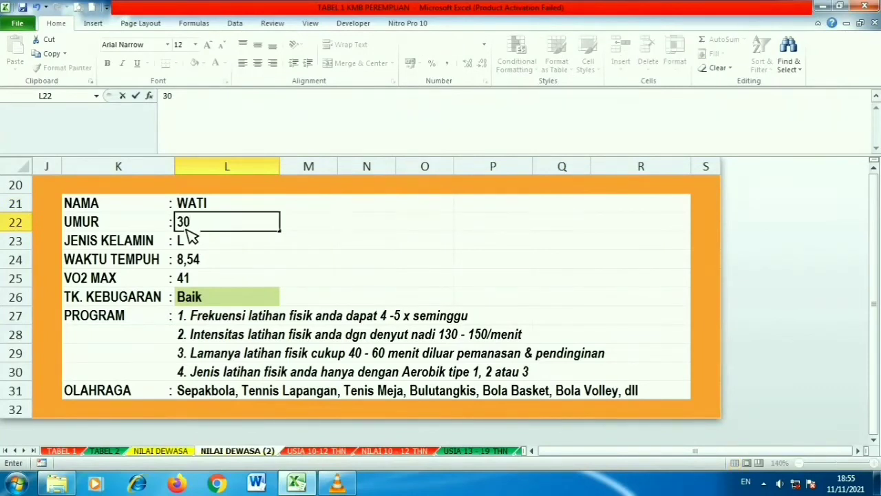
click(189, 235)
text(P)
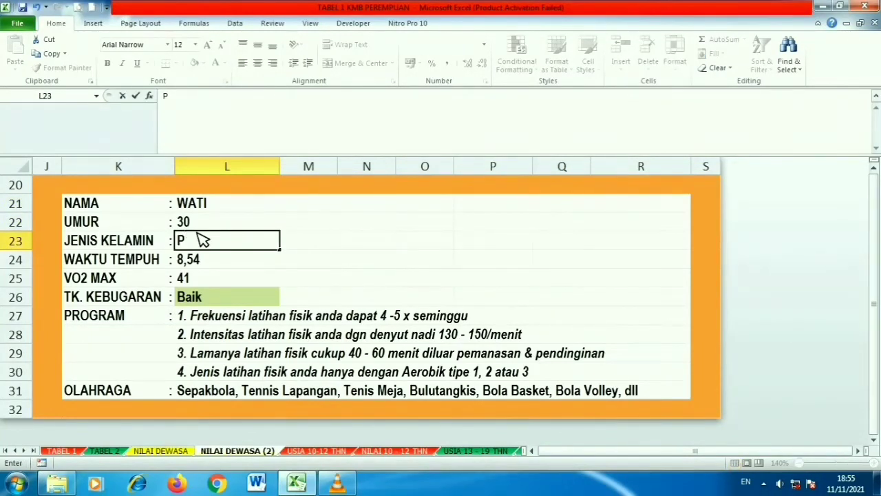
key(Return)
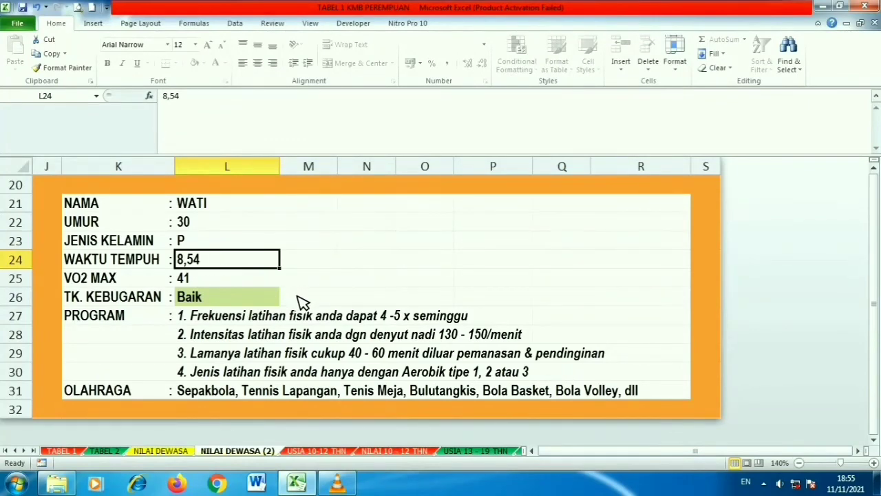
text(12,26)
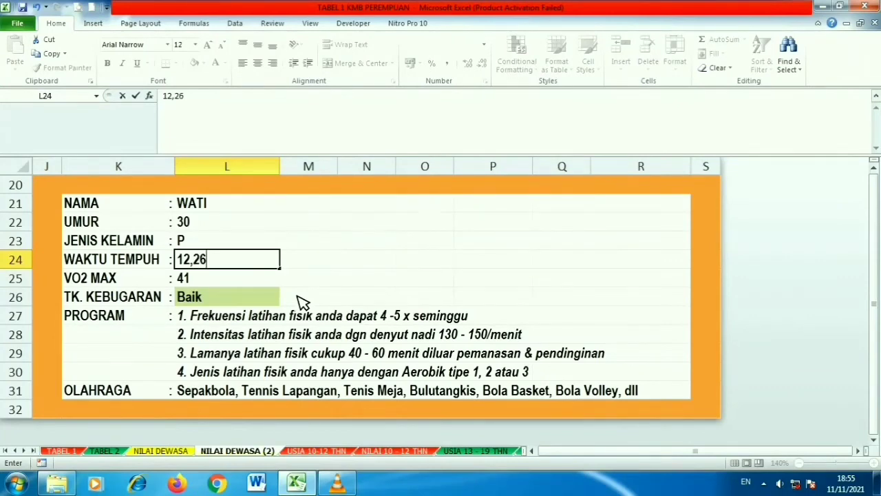
key(Return)
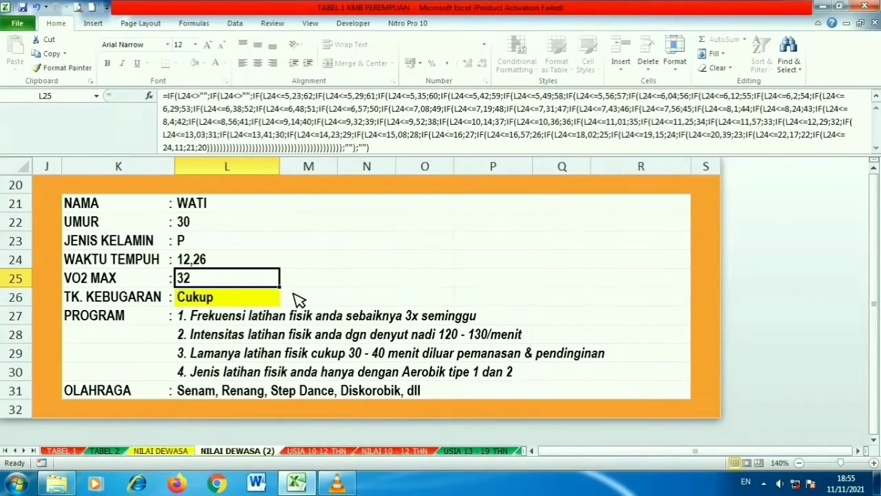
Step: Inspect the TK. KEBUGARAN formula, and review the travel-time ranges and their VO2 max values on the TABEL 1 sheet
click(207, 304)
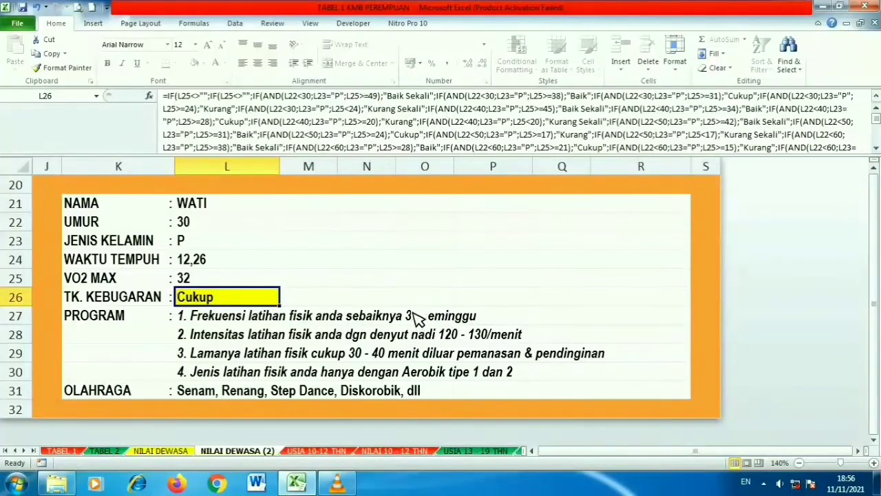
click(64, 452)
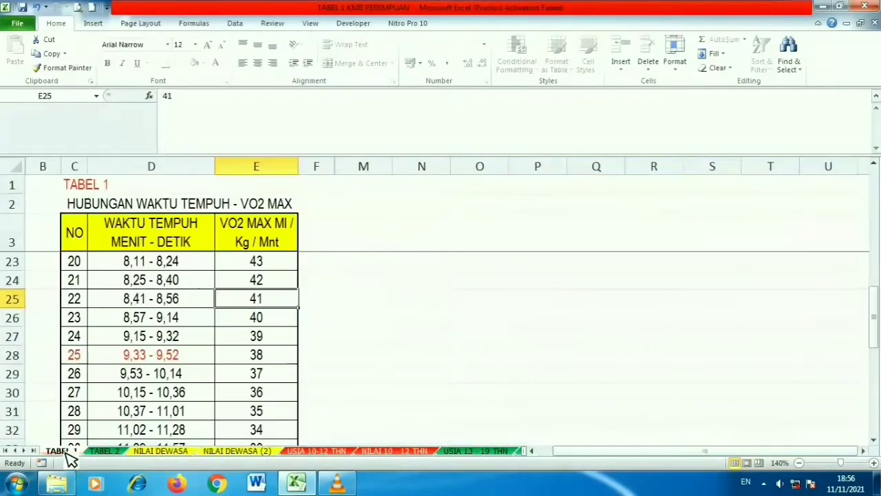
drag(877, 334, 875, 192)
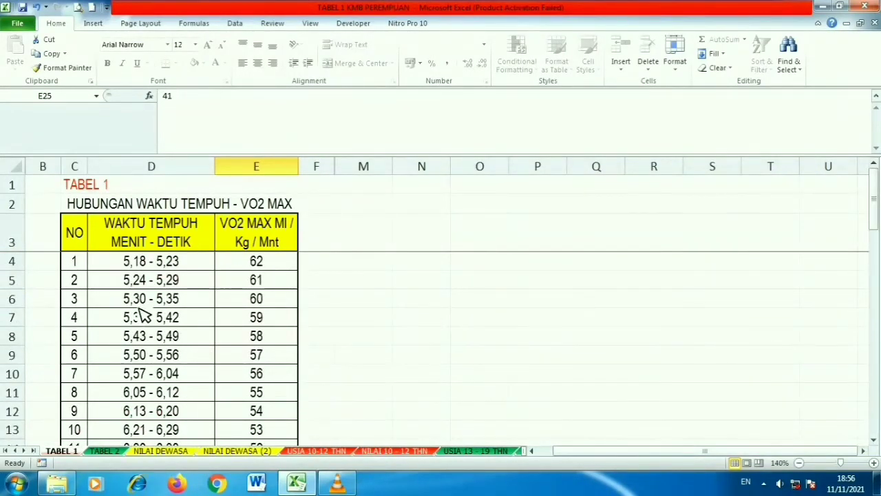
drag(143, 302, 147, 392)
click(254, 287)
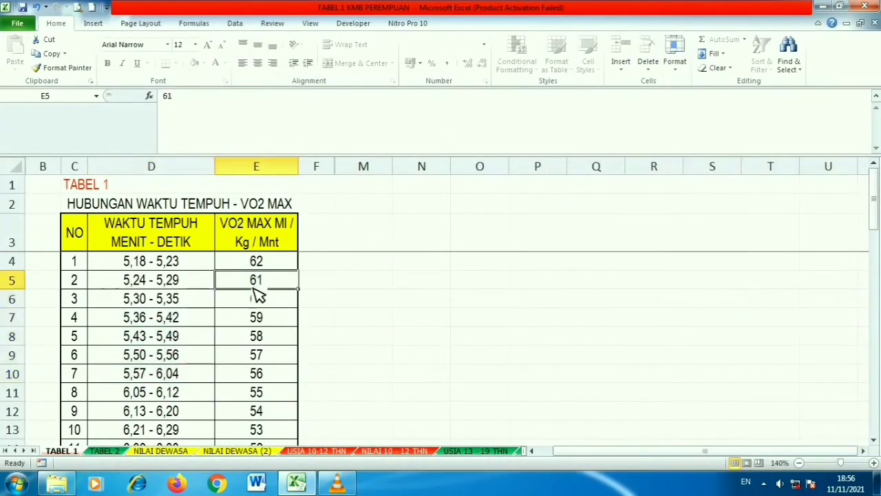
drag(254, 287, 255, 374)
Step: Review the age groups, VO2 max ranges and fitness categories in the women's and men's tables on the TABEL 2 sheet
click(105, 451)
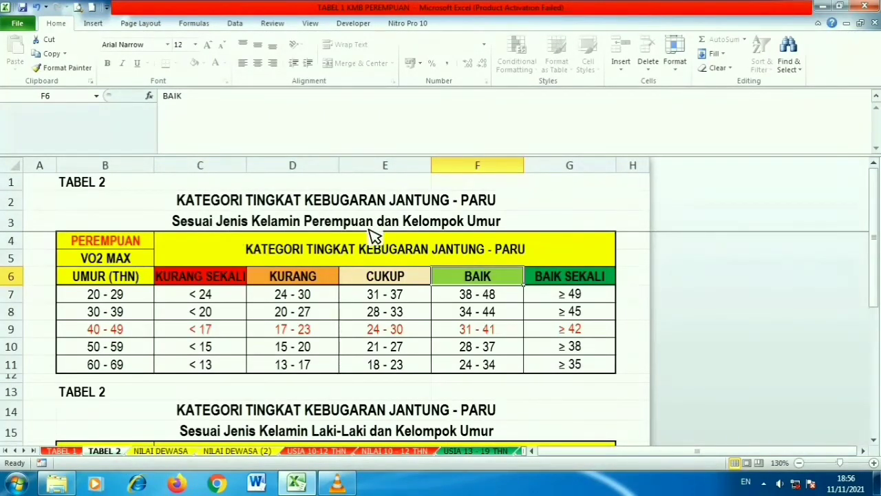
click(116, 243)
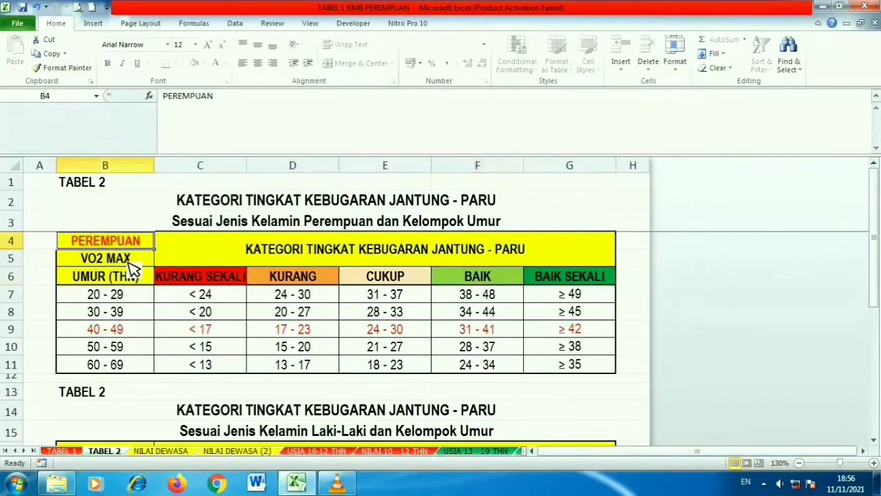
drag(121, 297, 122, 368)
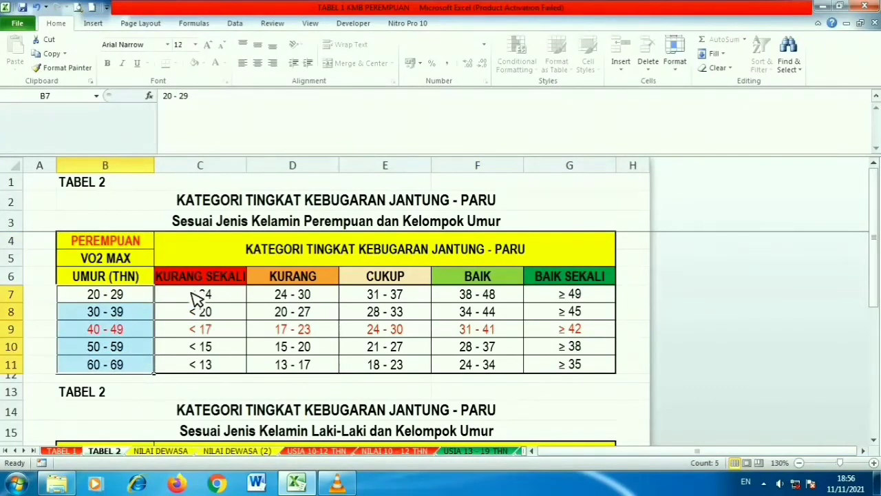
drag(196, 297, 567, 368)
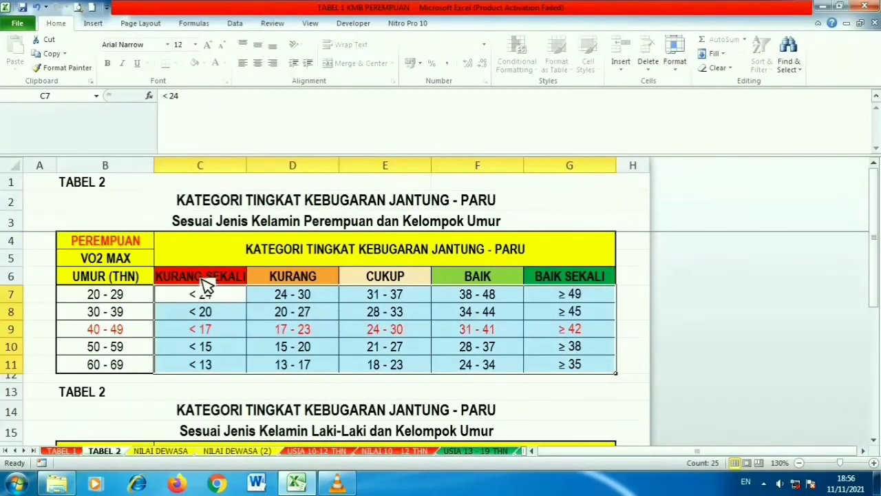
drag(203, 279, 571, 279)
drag(873, 250, 873, 274)
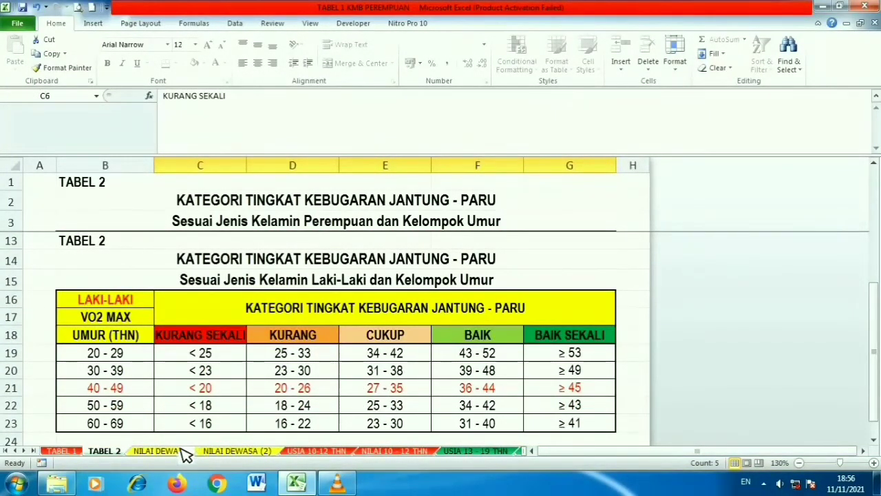
Step: Return to the NILAI DEWASA (2) form and set JENIS KELAMIN to L and WAKTU TEMPUH to 5,23
click(236, 451)
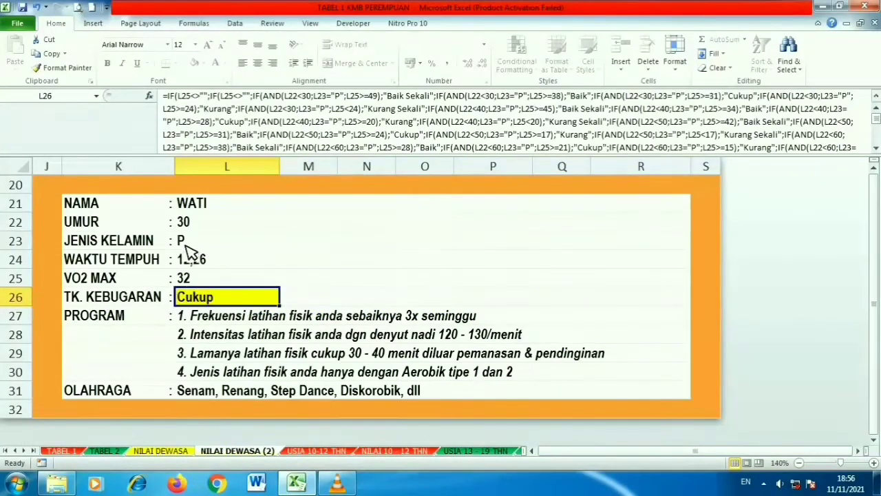
click(194, 252)
text(L)
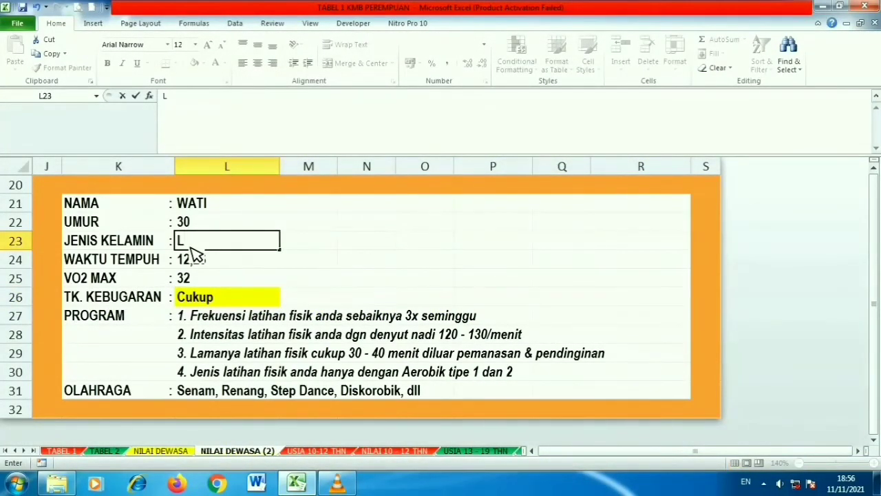
key(Return)
text(5,23)
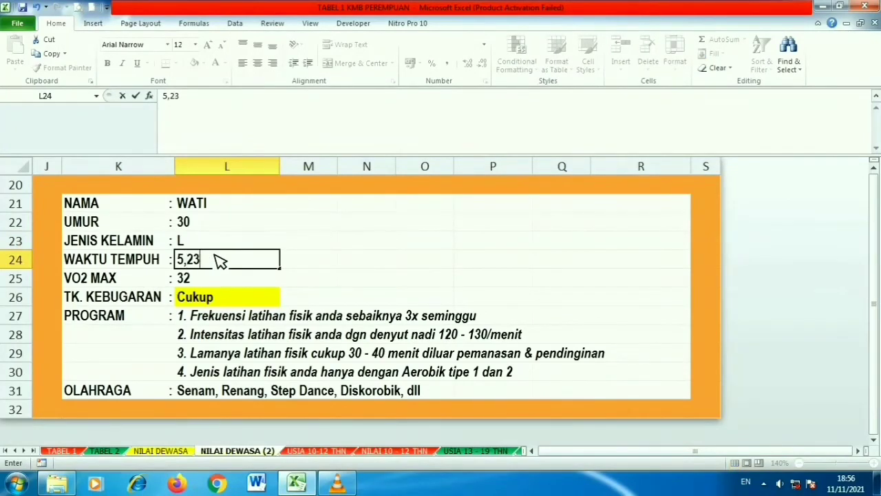
key(Return)
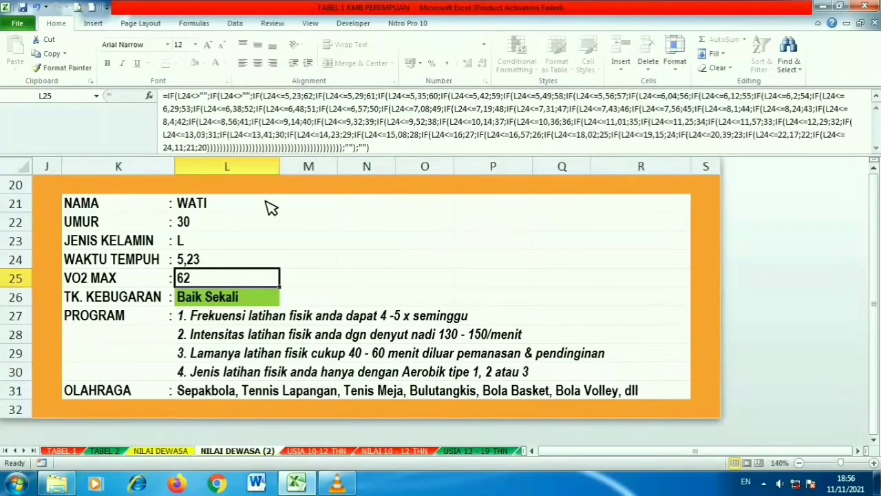
Step: Test the form's fitness result with WAKTU TEMPUH values of 18,1 and 22,35
click(190, 260)
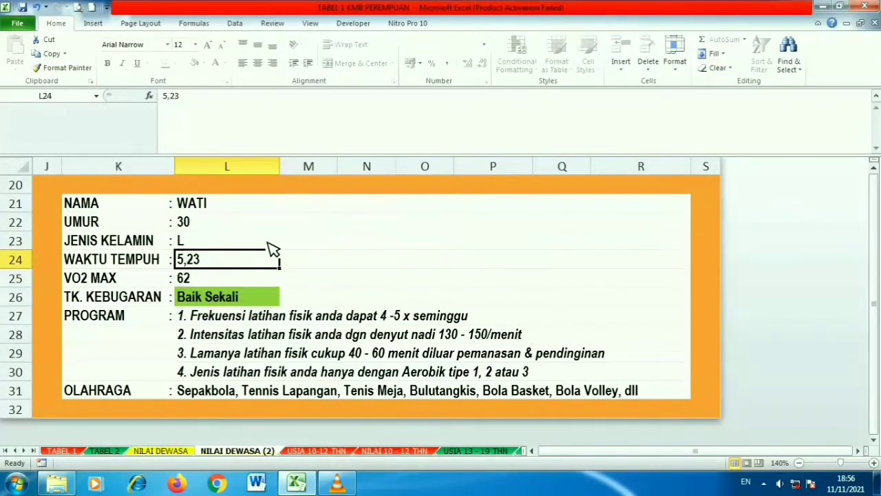
text(18,1)
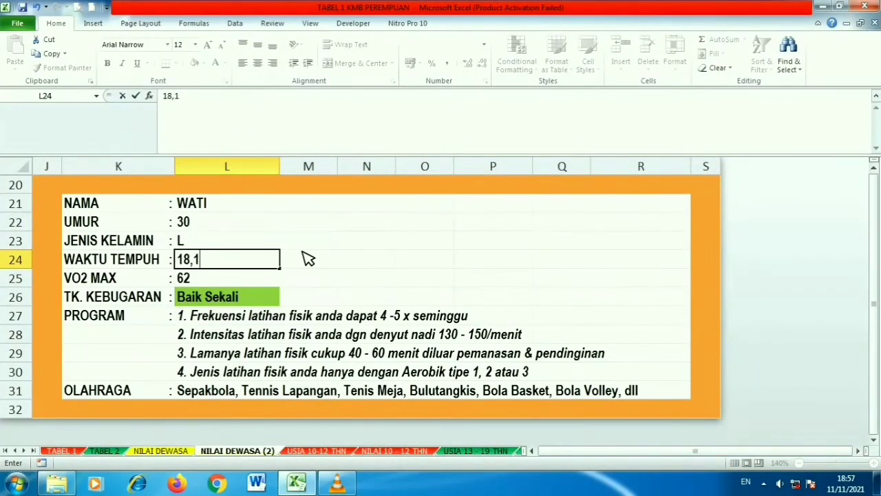
key(Return)
click(206, 265)
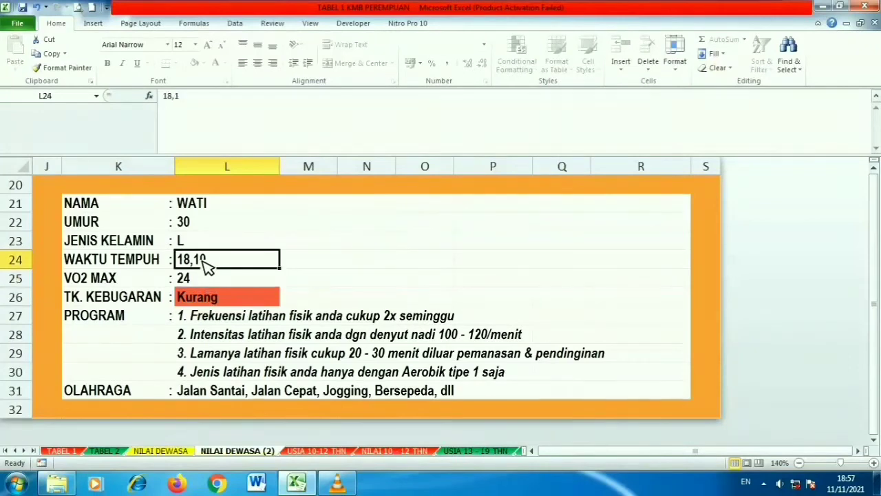
text(22,35)
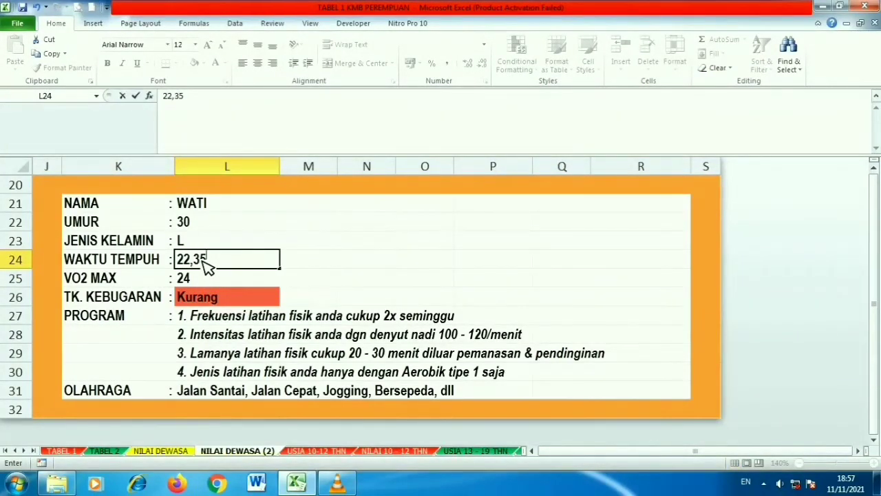
key(Return)
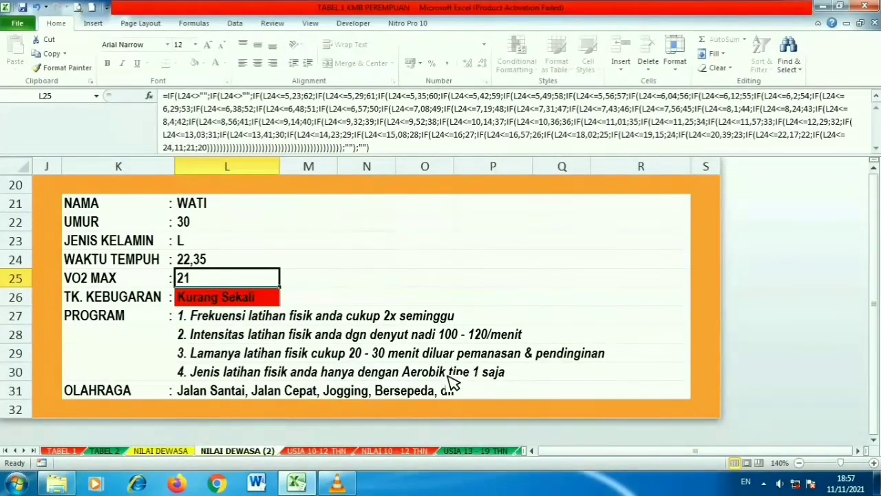
Step: Set WAKTU TEMPUH in the form back to 5,23
click(201, 260)
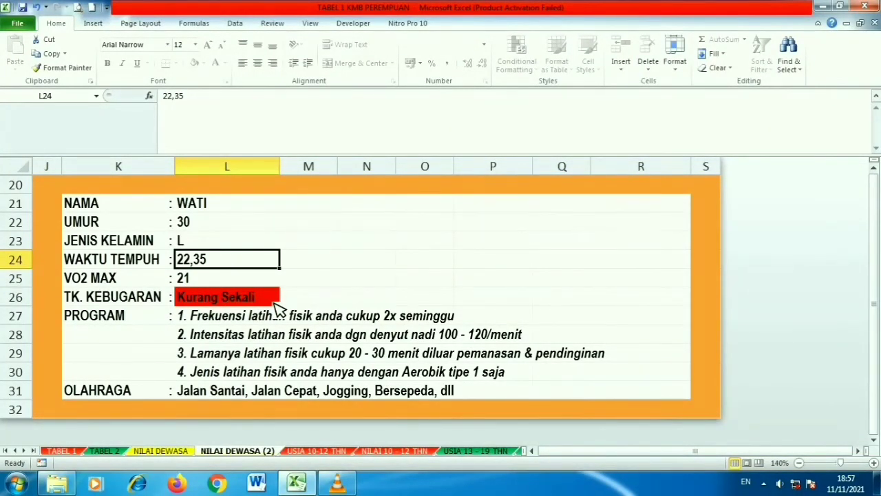
text(5,23)
key(Return)
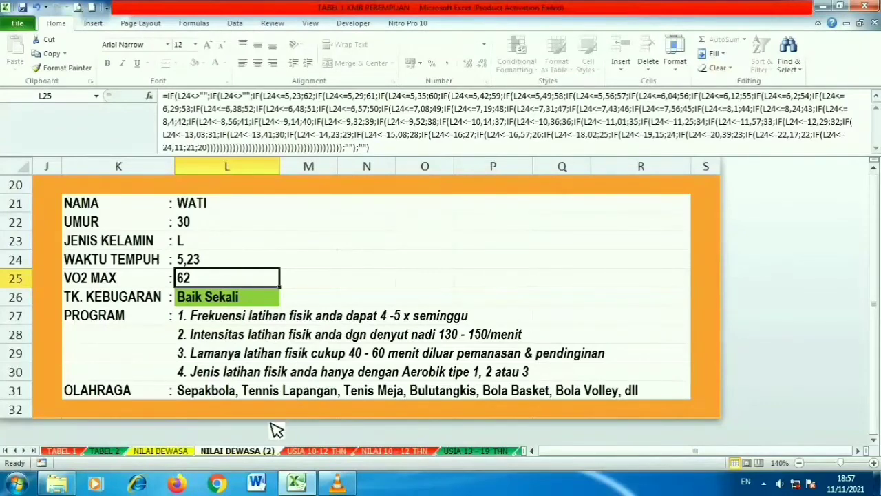
Step: Review the NAMA, UMUR, SEX and WAKTU TEMPUH columns of the results table on the NILAI DEWASA sheet
click(163, 451)
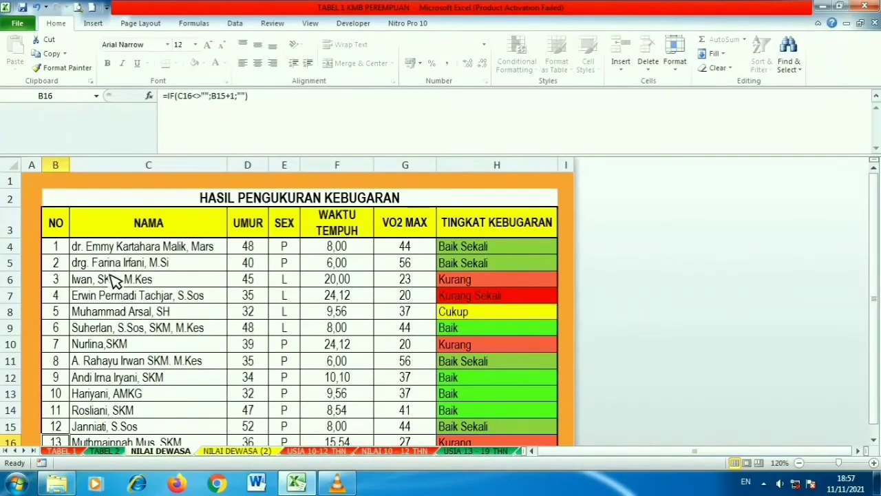
drag(103, 249, 131, 448)
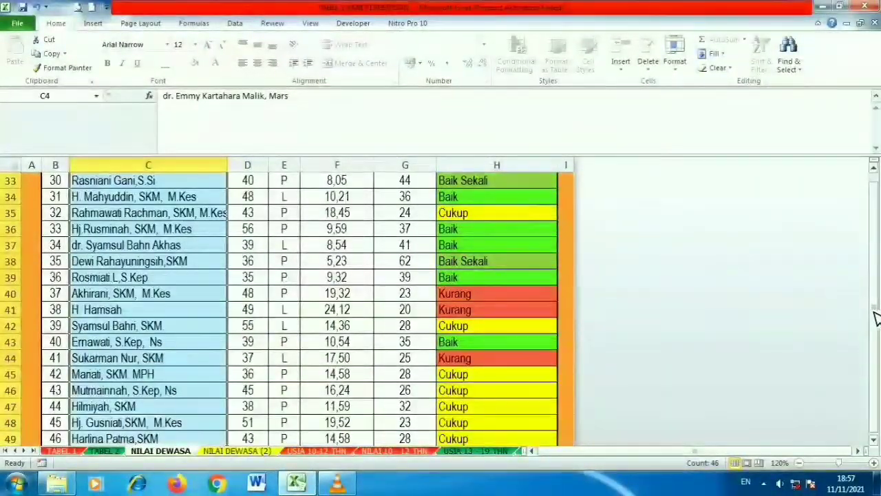
drag(875, 310, 878, 241)
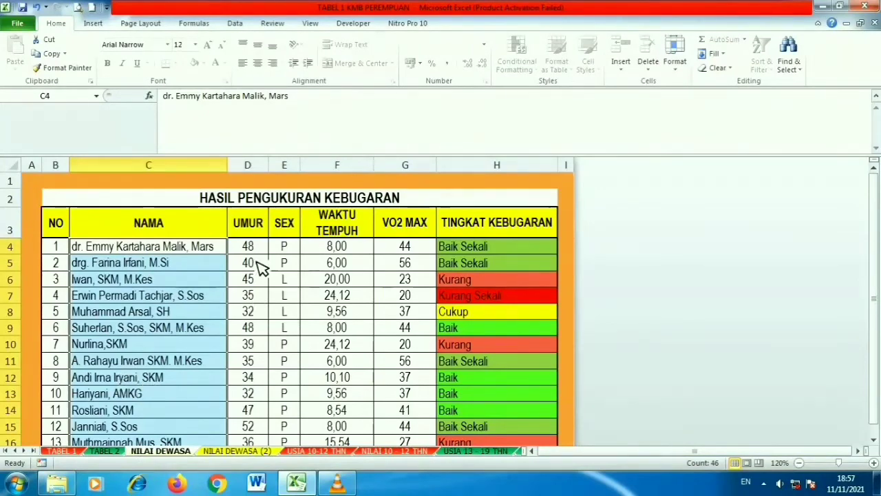
drag(249, 248, 247, 427)
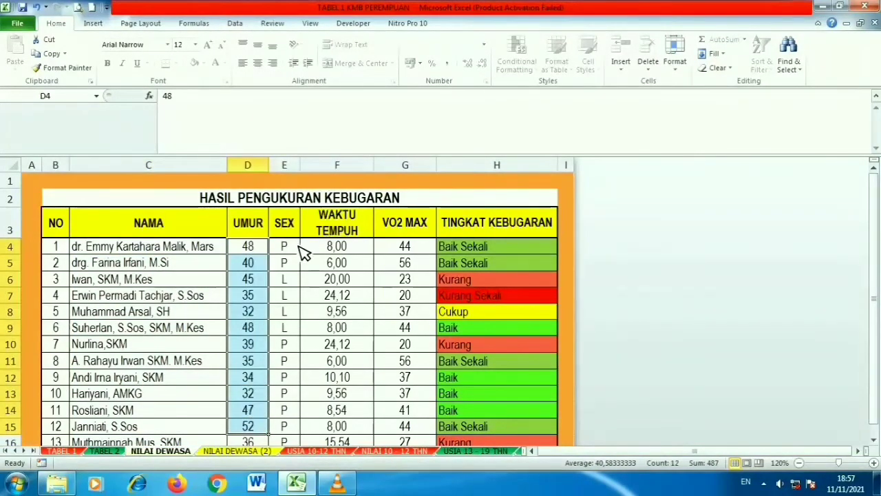
drag(296, 249, 287, 437)
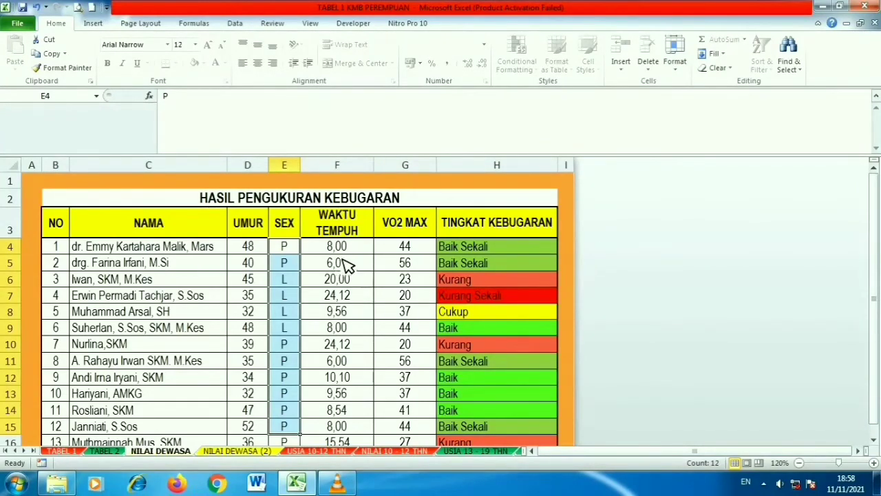
drag(343, 251, 321, 442)
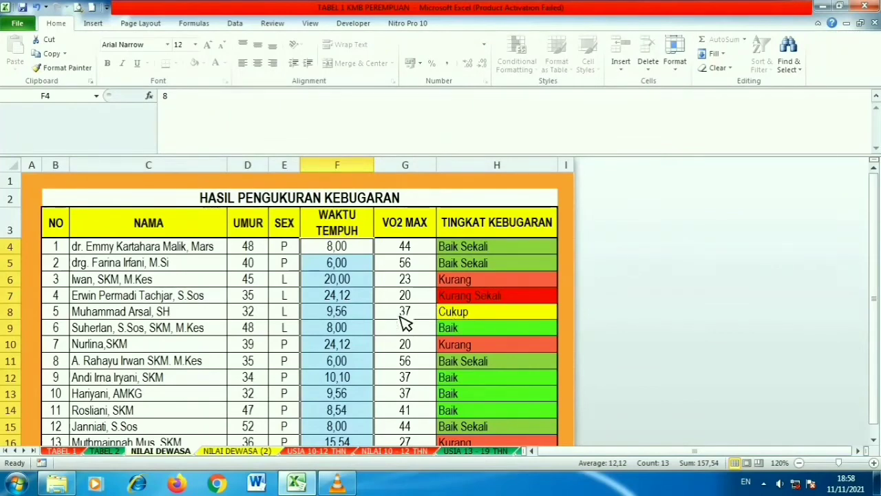
Step: Clear the UMUR, SEX and WAKTU TEMPUH entries of the listed participants, starting at row 4
drag(249, 250, 344, 451)
key(Delete)
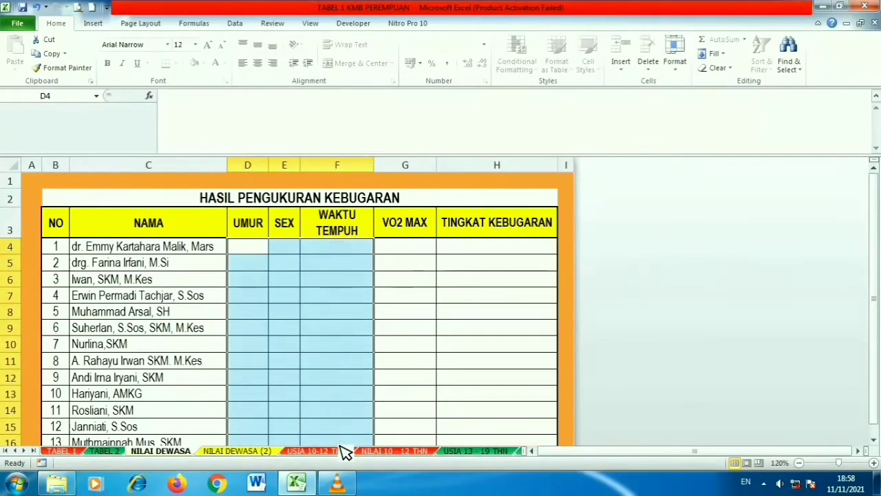
click(507, 265)
Step: Enter UMUR 56, SEX P and WAKTU TEMPUH 15,11 for participant 1, and inspect the TINGKAT KEBUGARAN formula
click(251, 250)
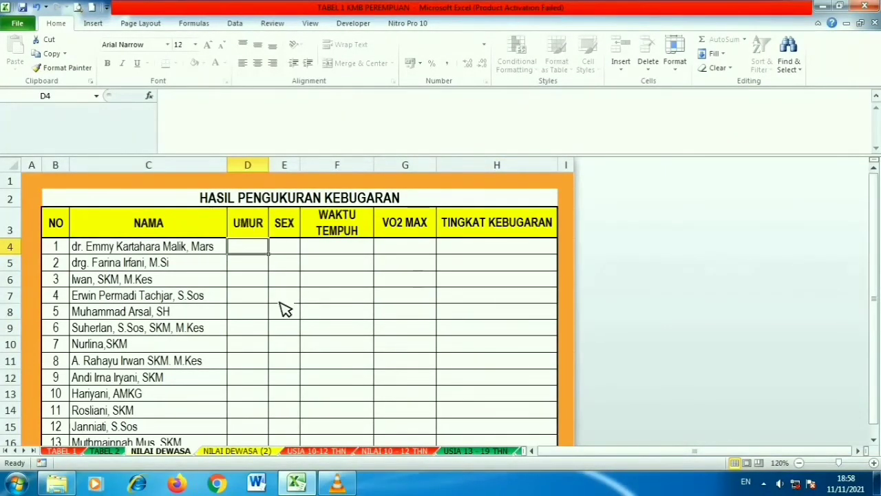
text(56)
key(Return)
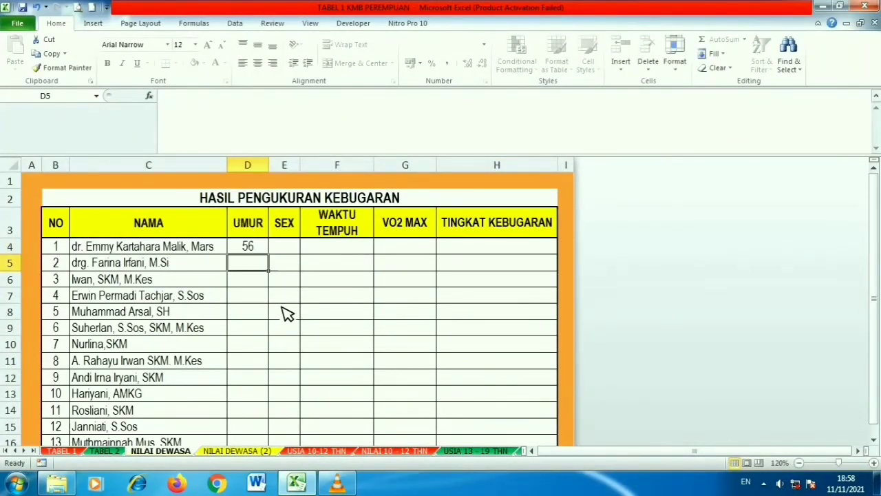
click(288, 249)
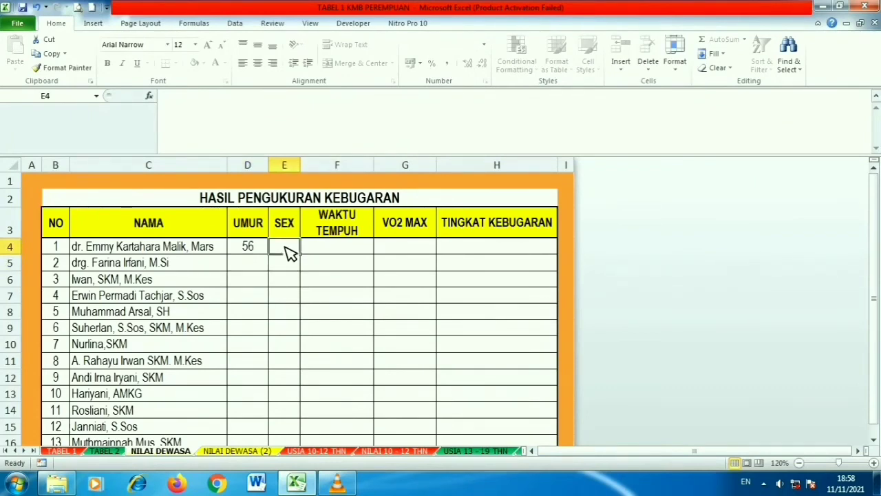
text(P)
click(353, 246)
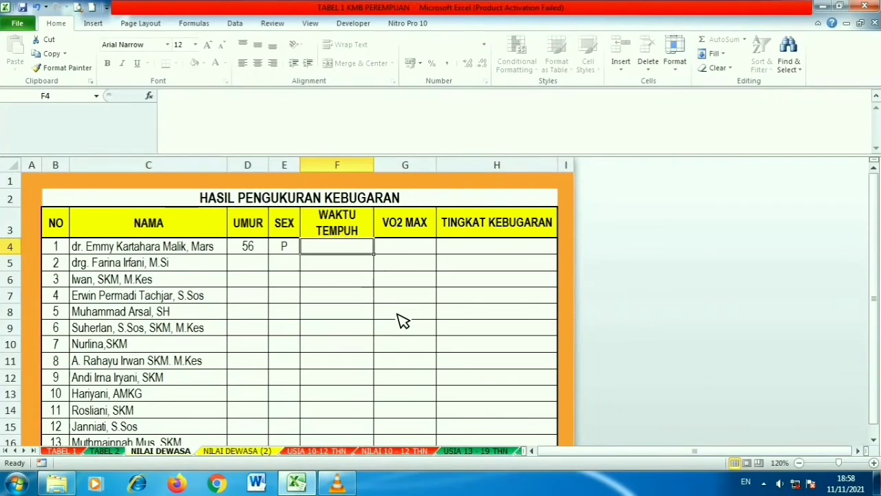
text(15,11)
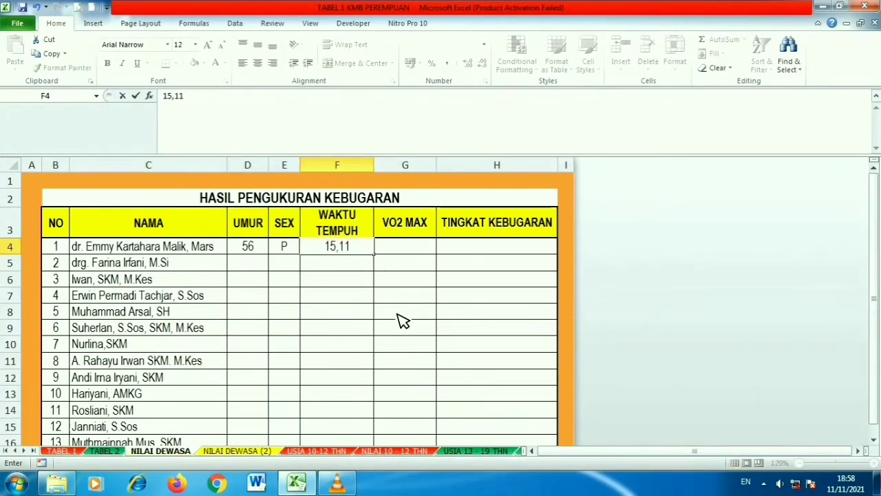
key(Return)
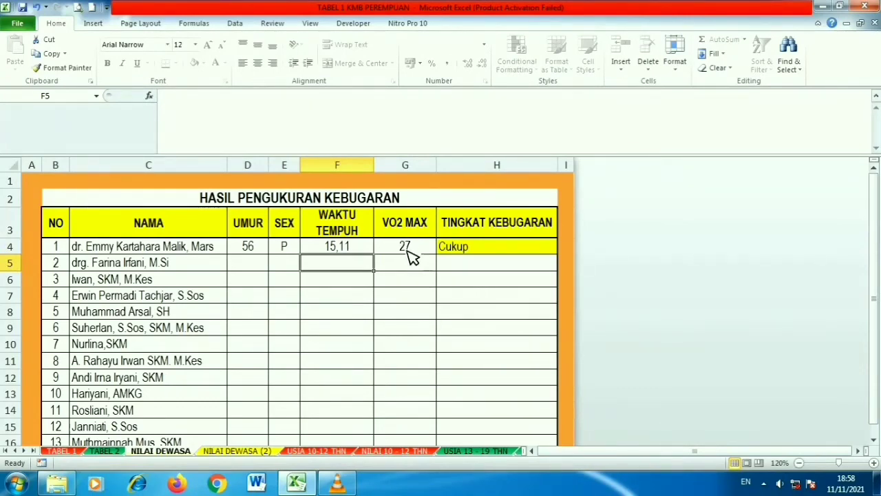
click(455, 248)
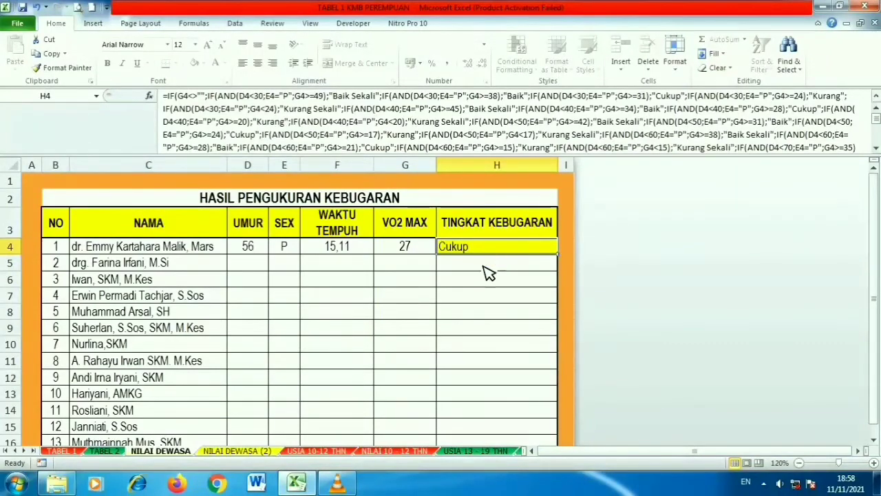
Step: Test participant 1's TINGKAT KEBUGARAN with WAKTU TEMPUH values of 6,5 and 8
click(341, 250)
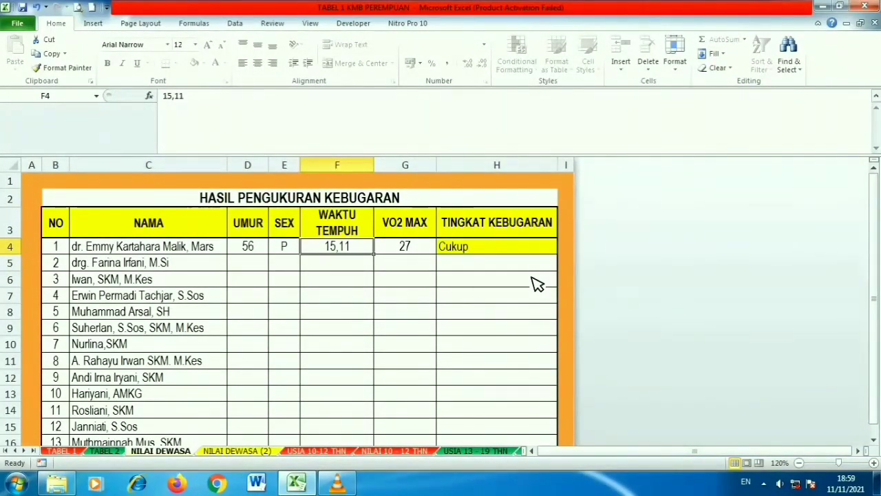
text(6,5)
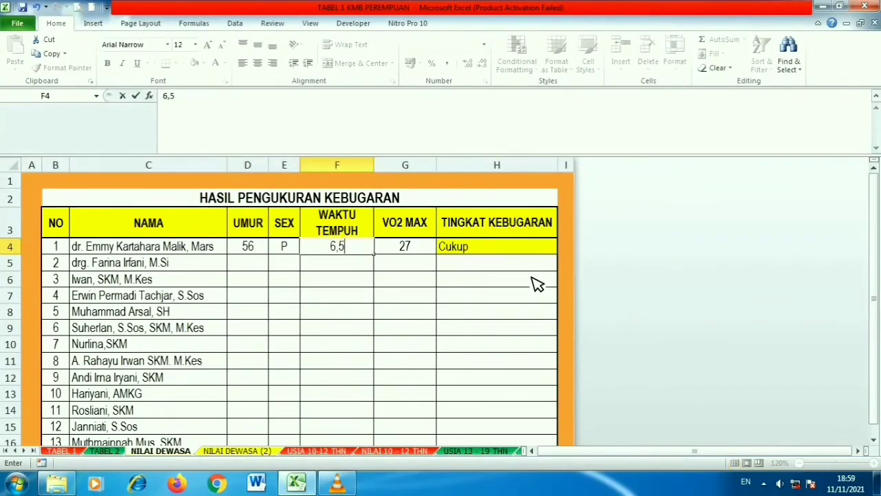
key(Return)
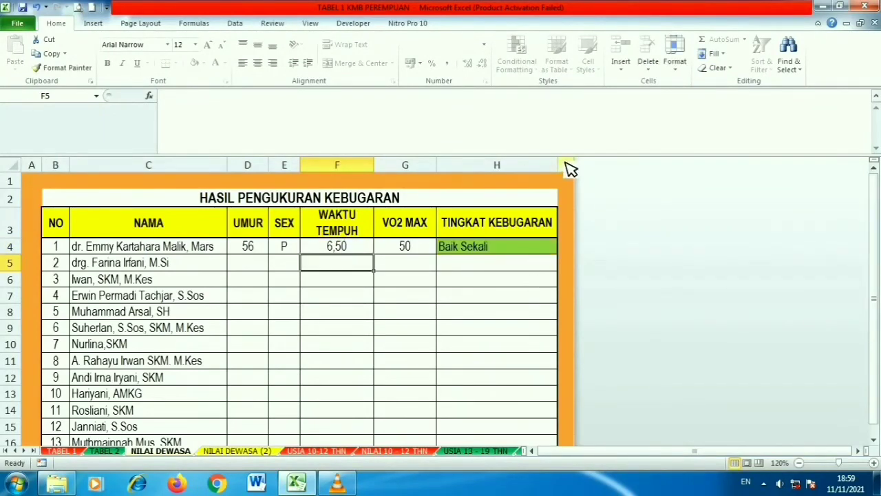
click(483, 250)
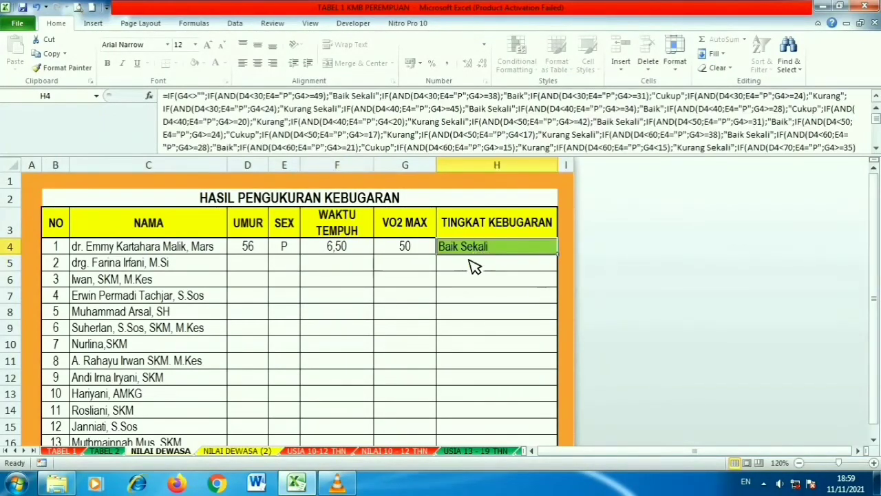
click(339, 251)
text(8)
key(Return)
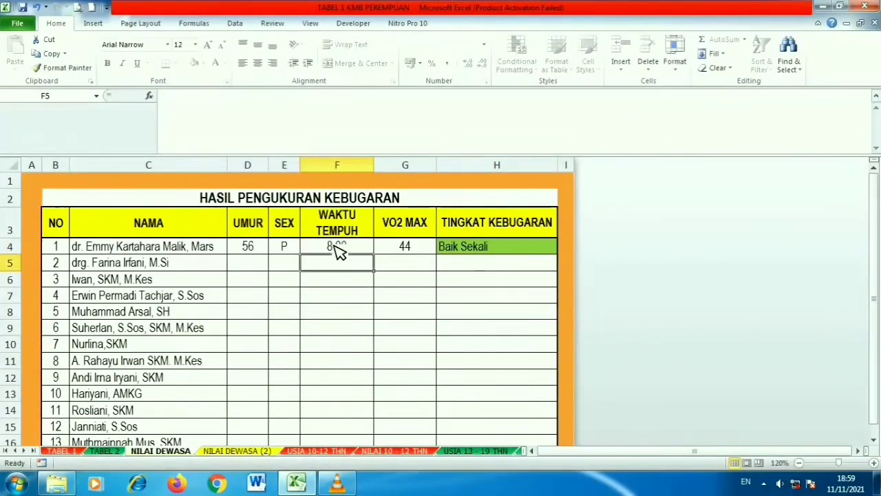
Step: Set participant 1's WAKTU TEMPUH to 12 and check the TINGKAT KEBUGARAN cell
click(342, 252)
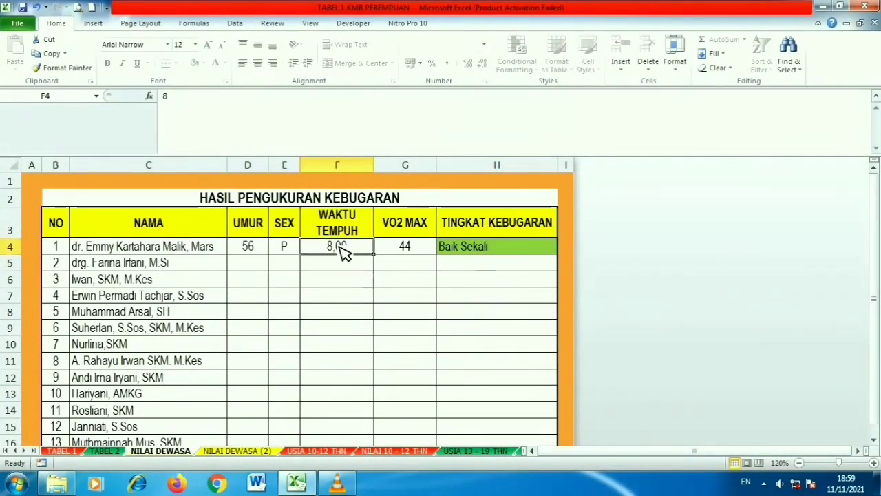
text(12)
key(Return)
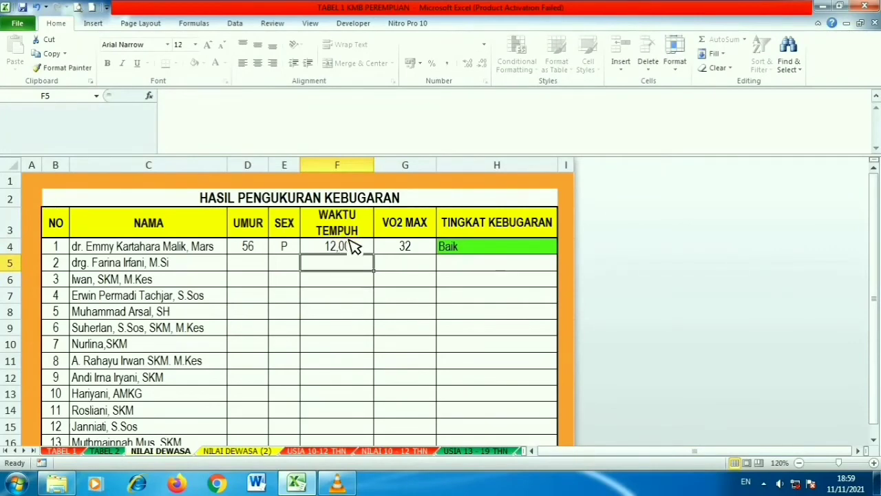
click(486, 251)
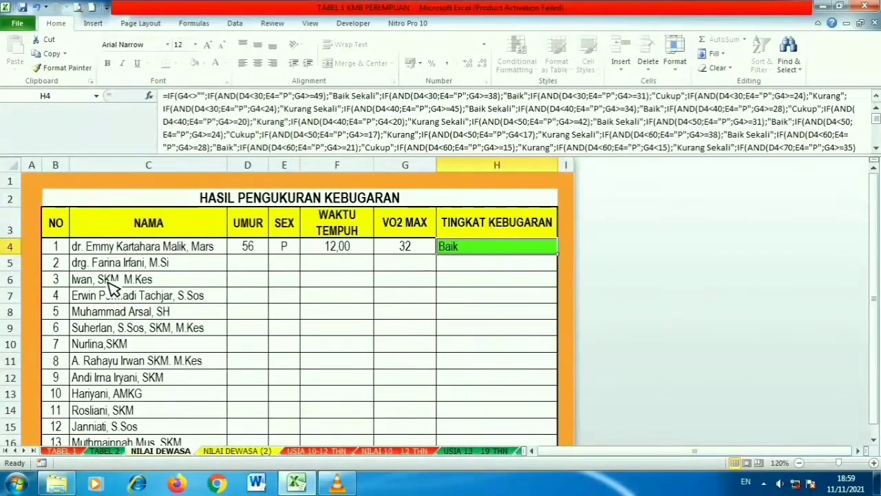
Step: Enter UMUR 35, SEX L and WAKTU TEMPUH 8,36 for participant 4, and check the calculated VO2 MAX and TINGKAT KEBUGARAN
click(261, 295)
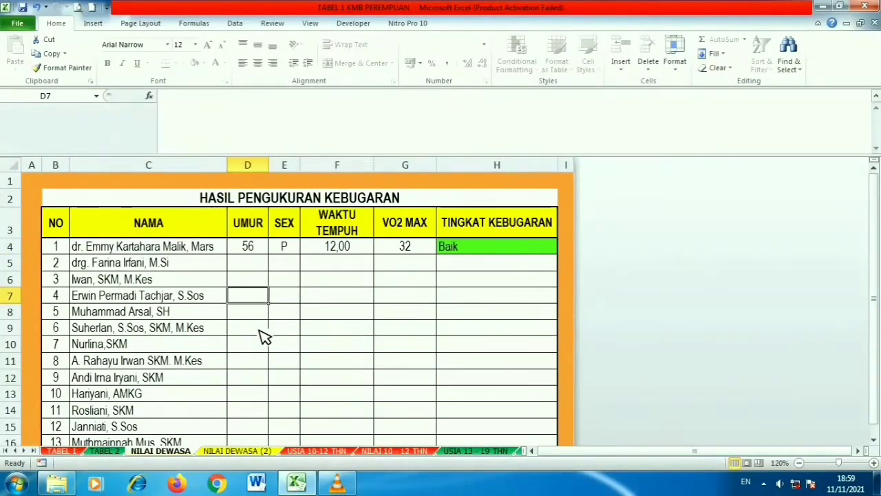
text(35)
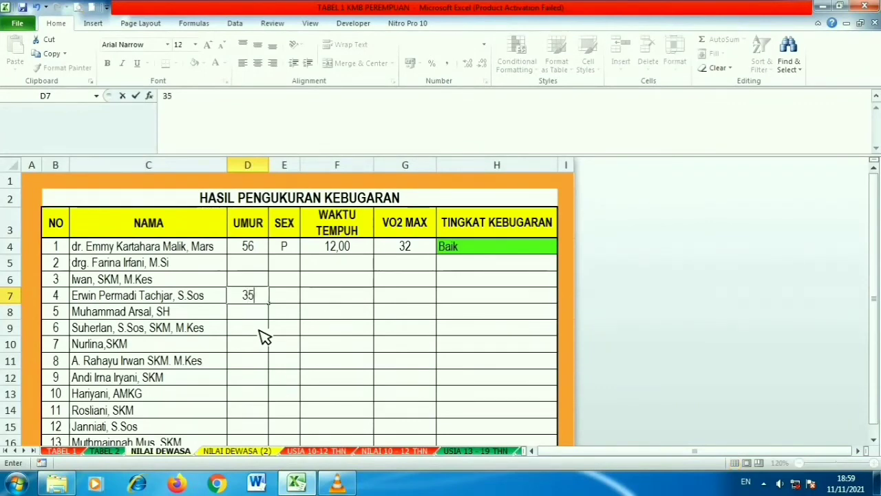
key(Return)
click(284, 295)
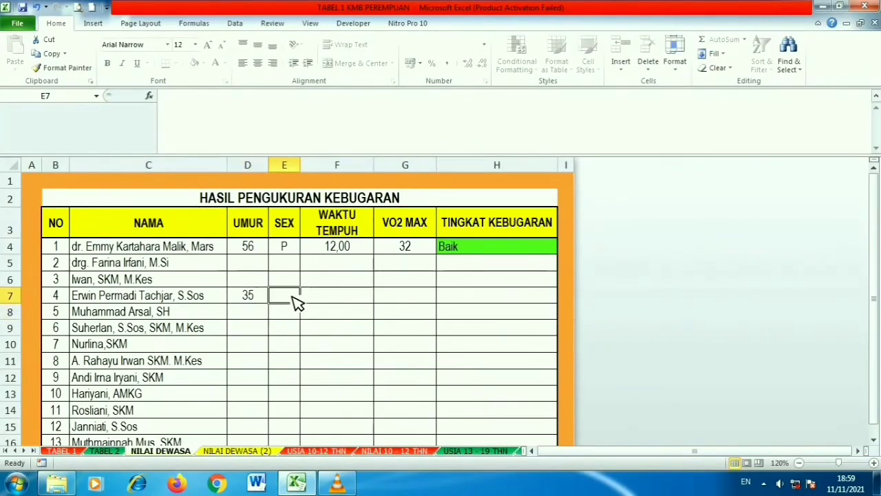
text(L)
key(Return)
click(358, 303)
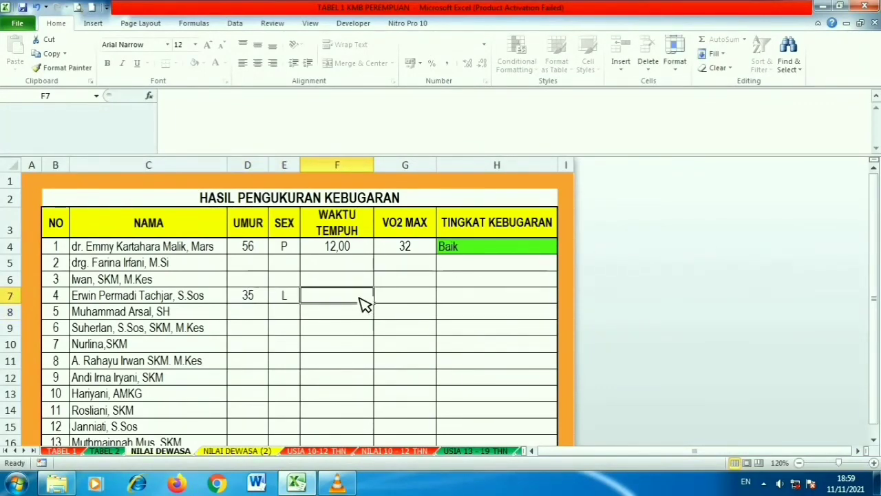
text(8)
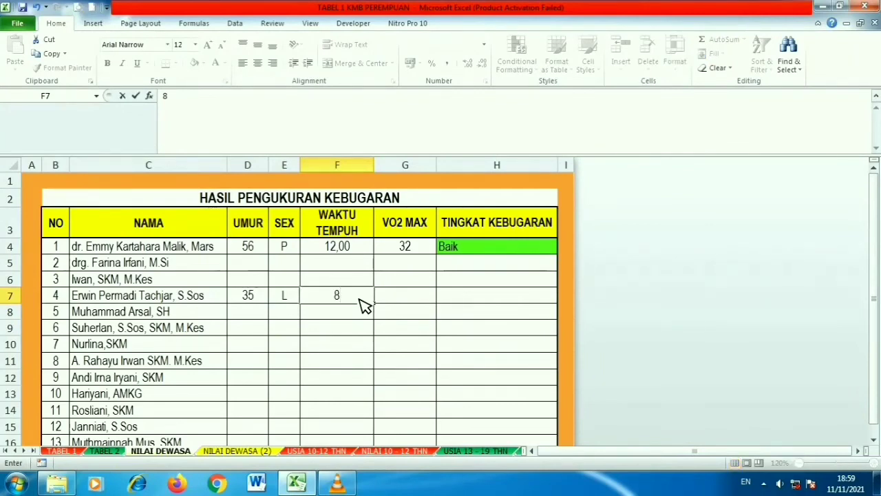
text(,36)
key(Return)
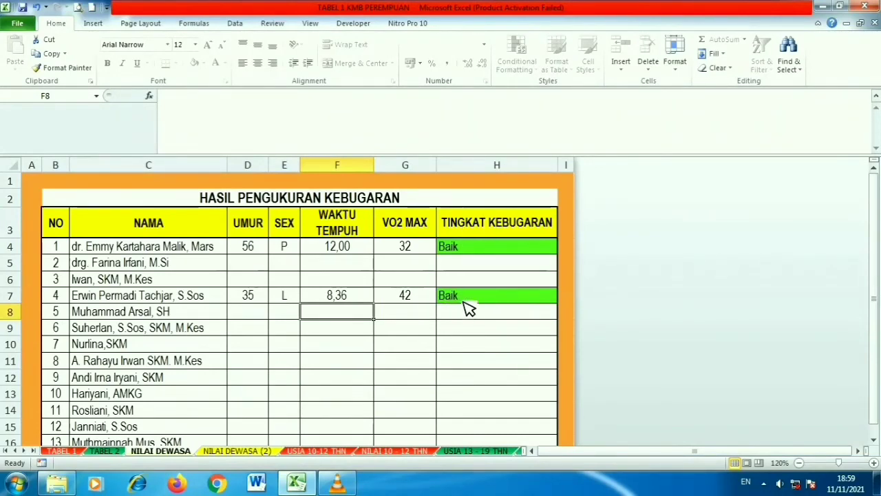
mouse_move(876, 237)
mouse_down()
mouse_move(879, 296)
mouse_move(877, 237)
mouse_up()
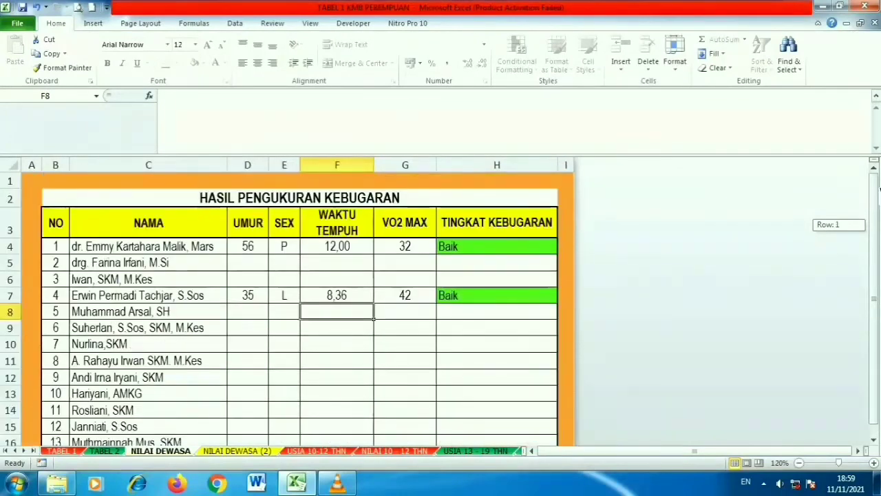
Step: Examine the KLASIFIKASI levels and the age-10 PUTRA time ranges in the USIA 10-12 THN reference table
click(319, 452)
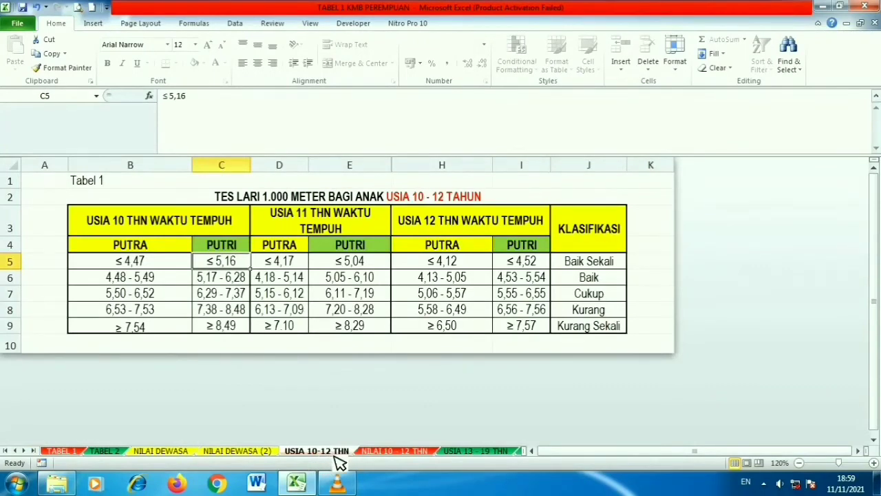
drag(875, 277, 875, 275)
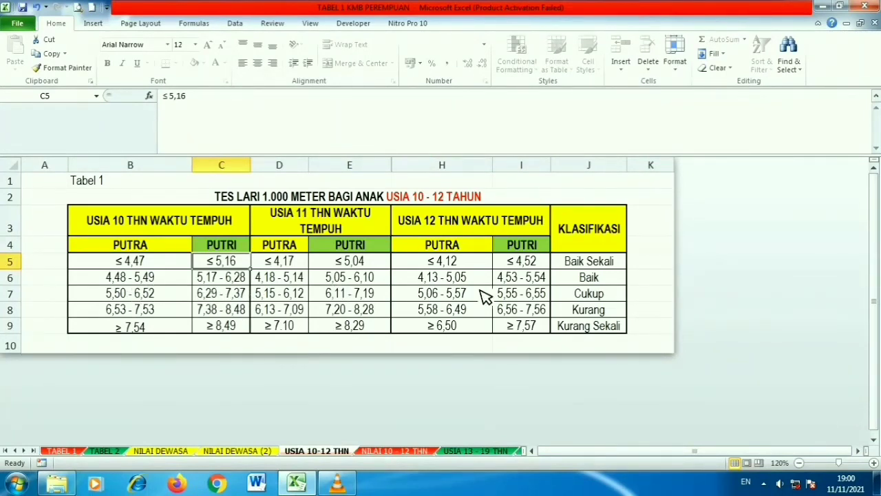
click(586, 261)
click(589, 278)
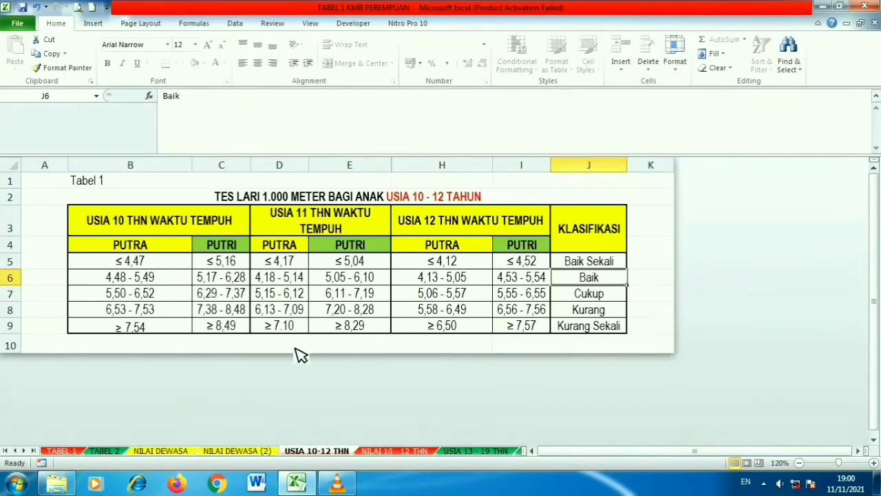
click(130, 228)
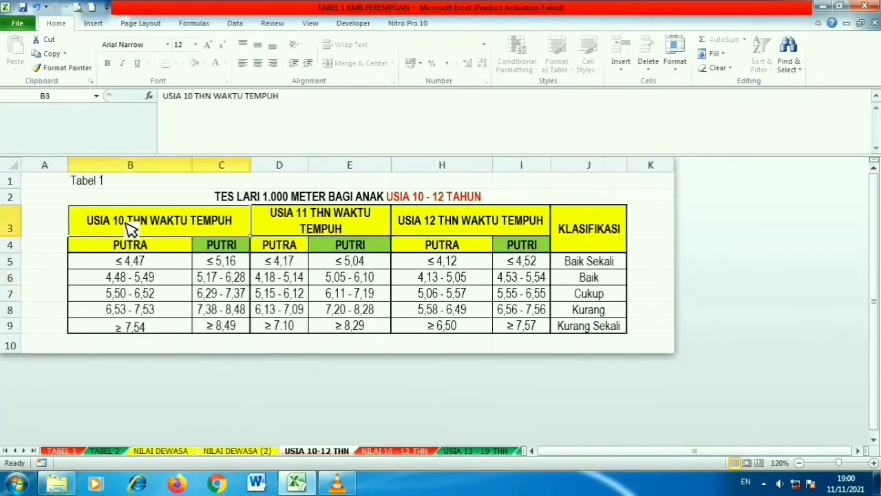
click(124, 283)
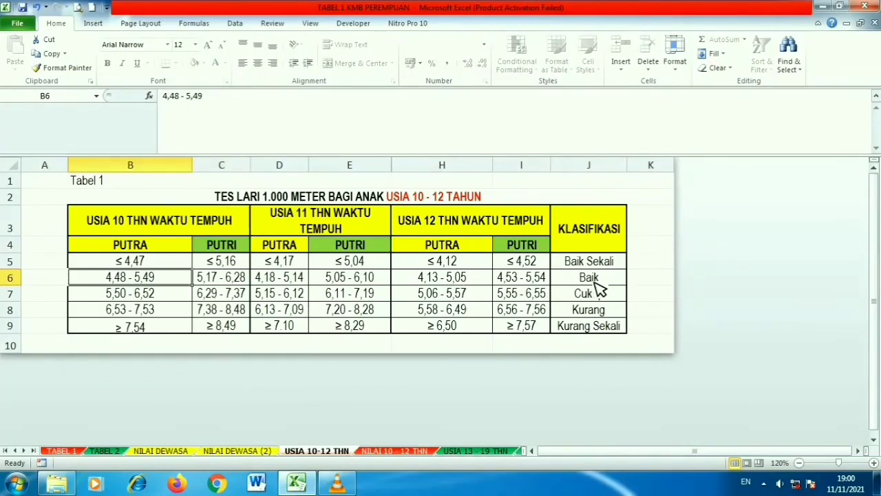
Step: On the NILAI 10 - 12 THN sheet, set participant 1's WAKTU TEMPUH to 4,48 and check the TINGKAT KEBUGARAN
click(387, 452)
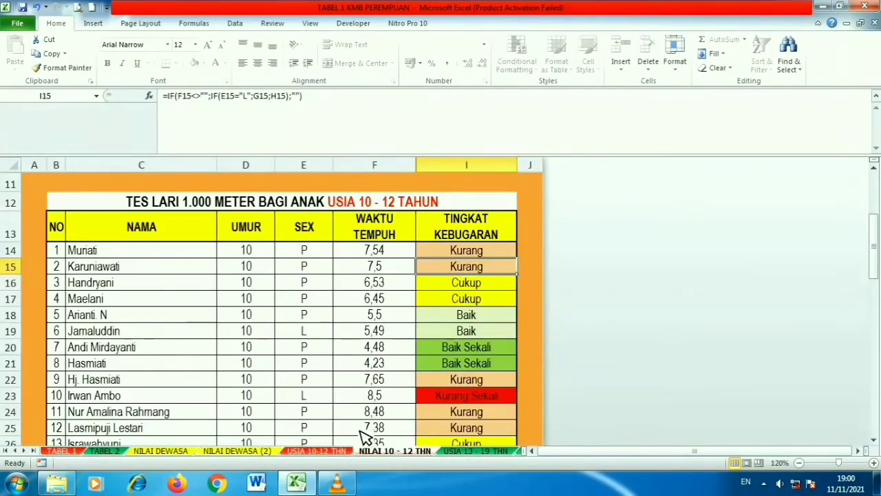
click(103, 253)
click(250, 252)
click(311, 252)
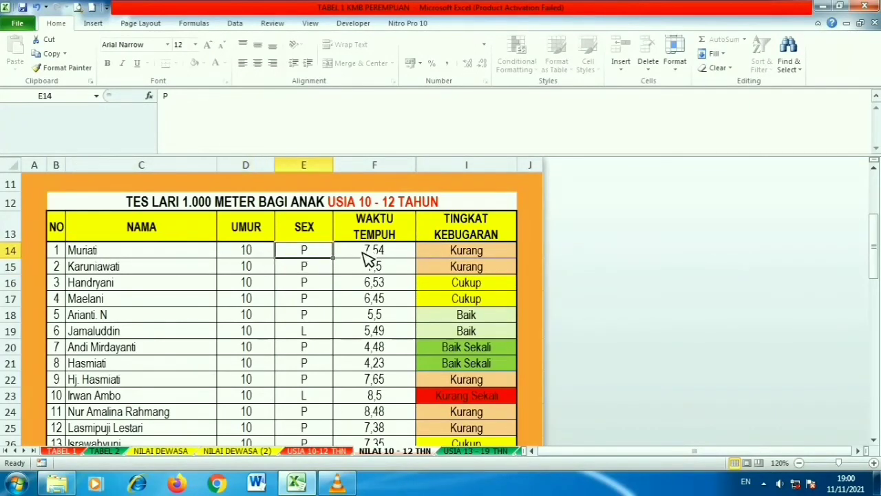
click(376, 256)
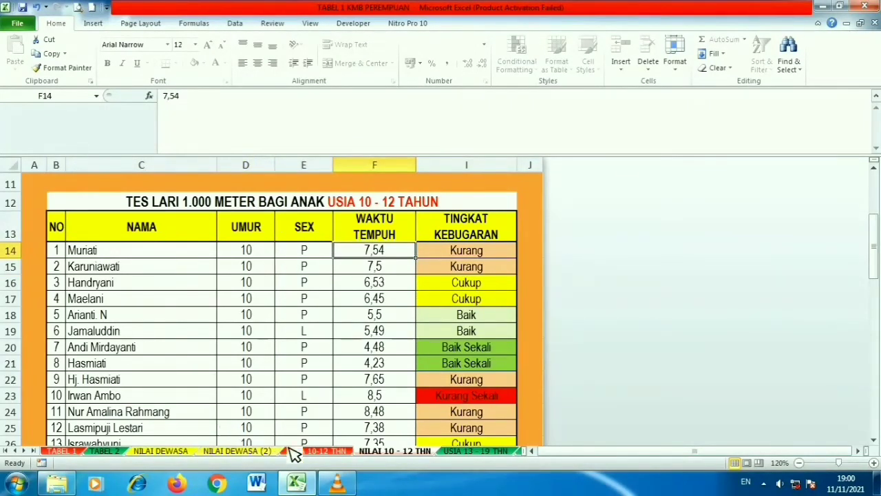
click(315, 451)
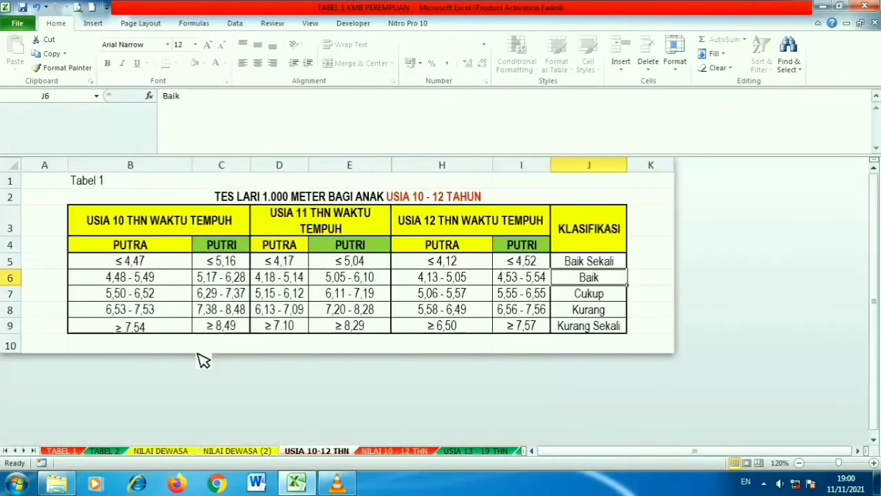
click(396, 451)
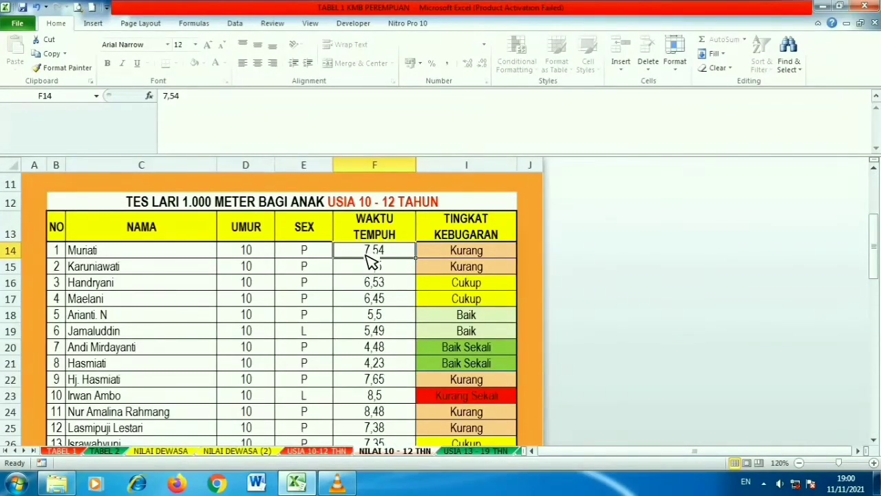
text(4,48)
key(Return)
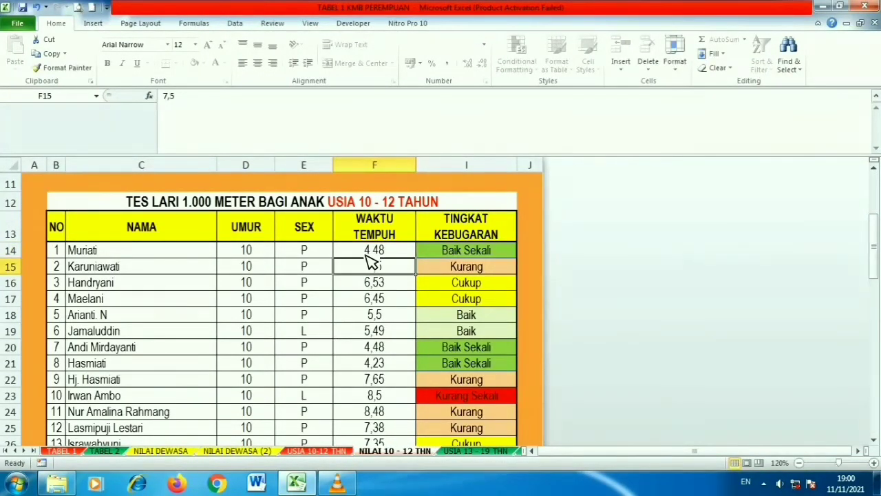
click(451, 255)
Step: Compare the age-10 PUTRA and PUTRI time ranges with their KLASIFIKASI levels in the USIA 10-12 THN table
click(334, 453)
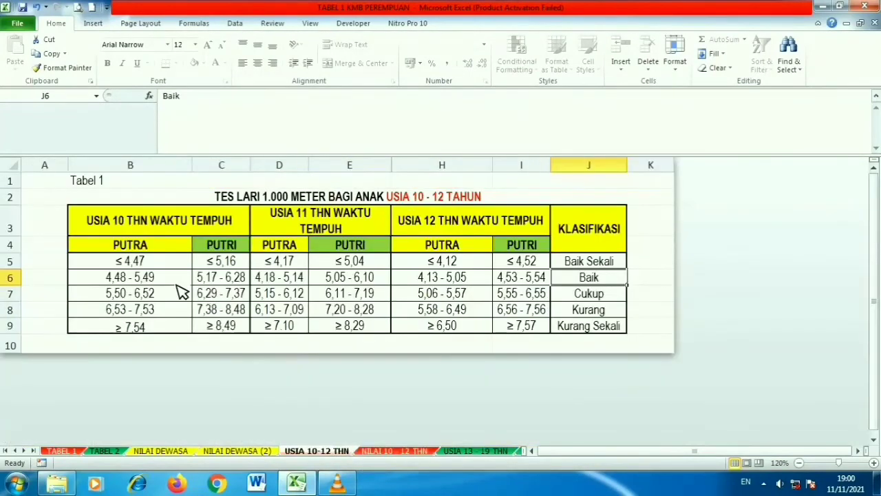
click(145, 279)
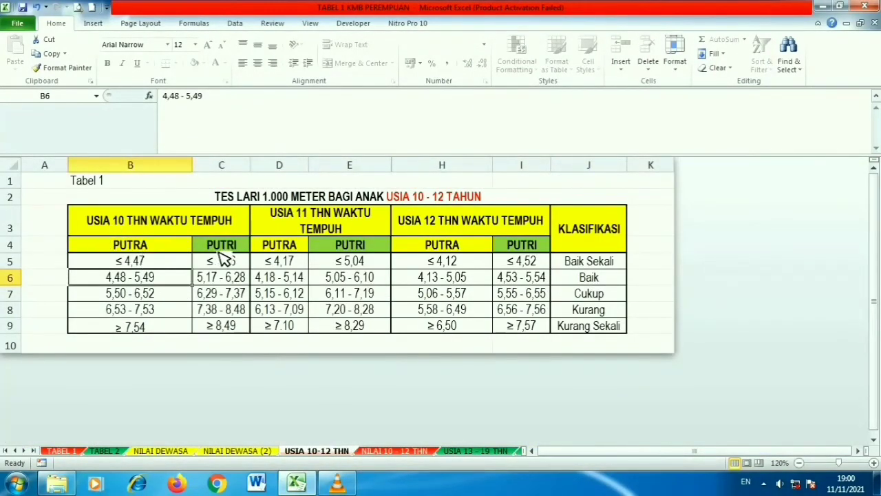
click(218, 283)
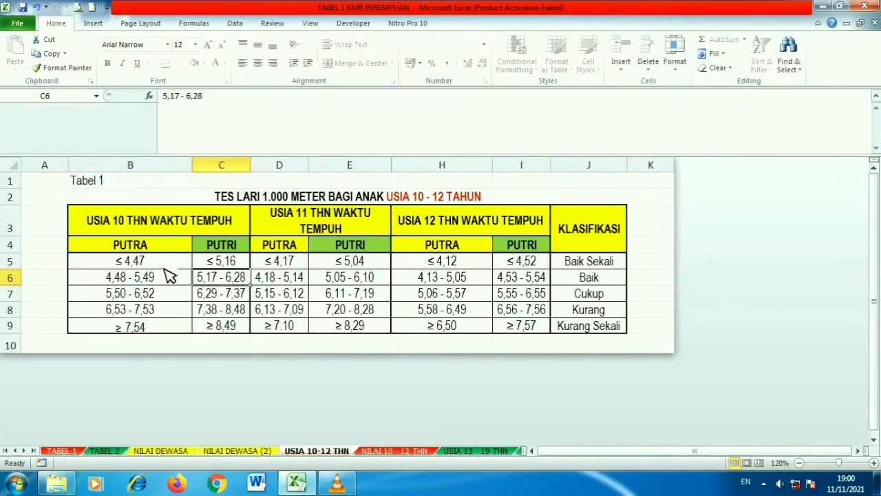
click(221, 262)
click(588, 260)
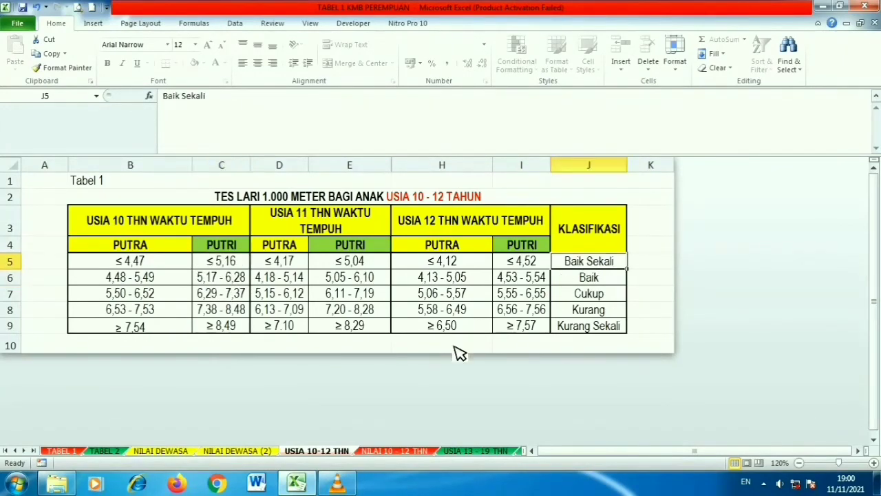
click(269, 451)
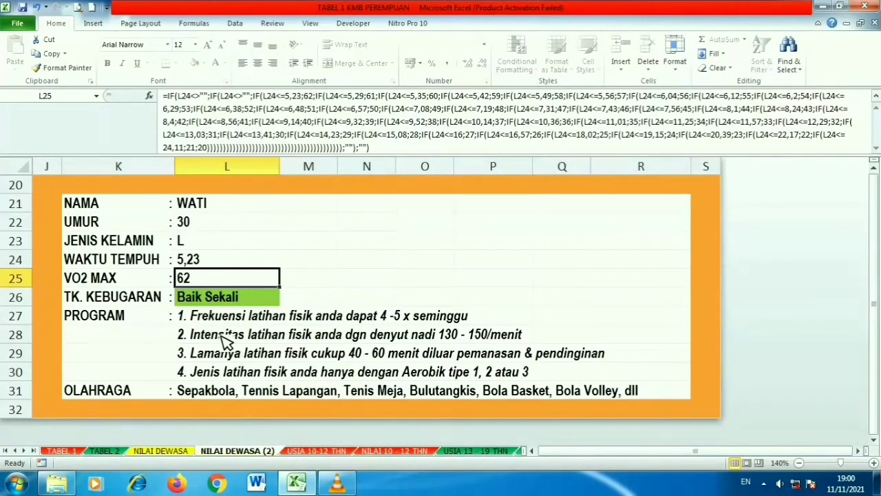
click(318, 452)
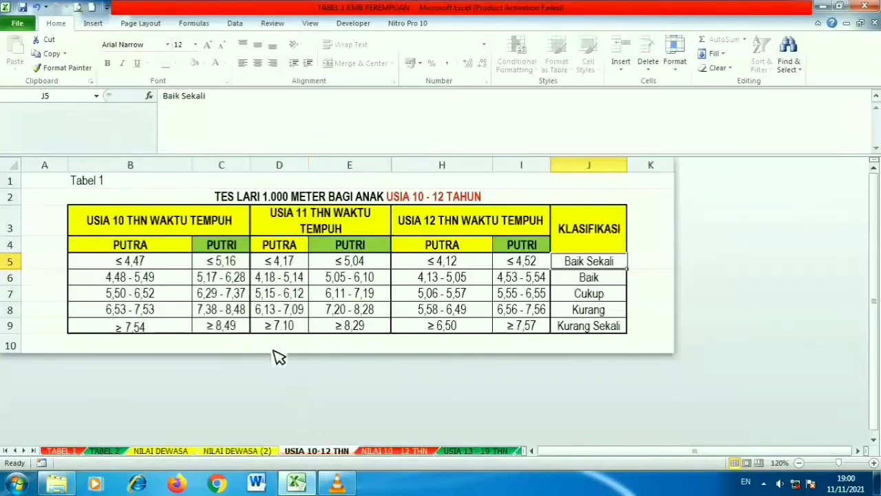
Step: On the NILAI 10 - 12 THN sheet, test participant 1's TINGKAT KEBUGARAN with SEX set to L, and set it back to P
click(391, 451)
click(252, 258)
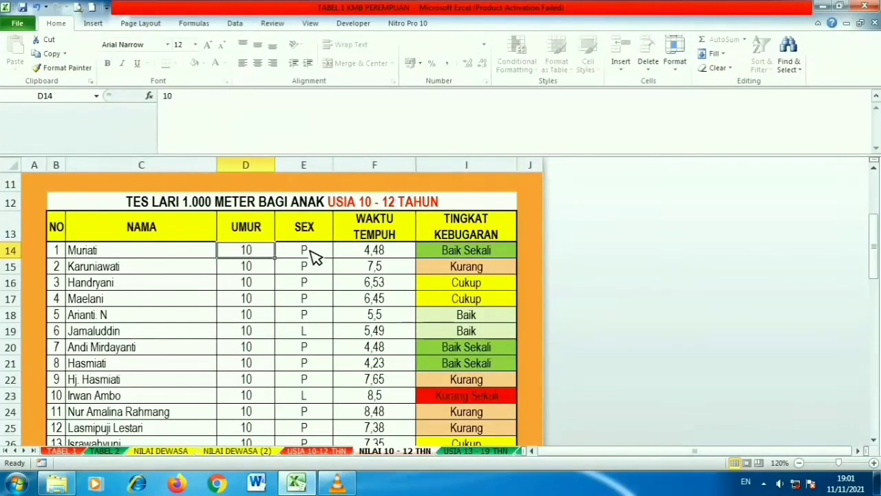
click(314, 254)
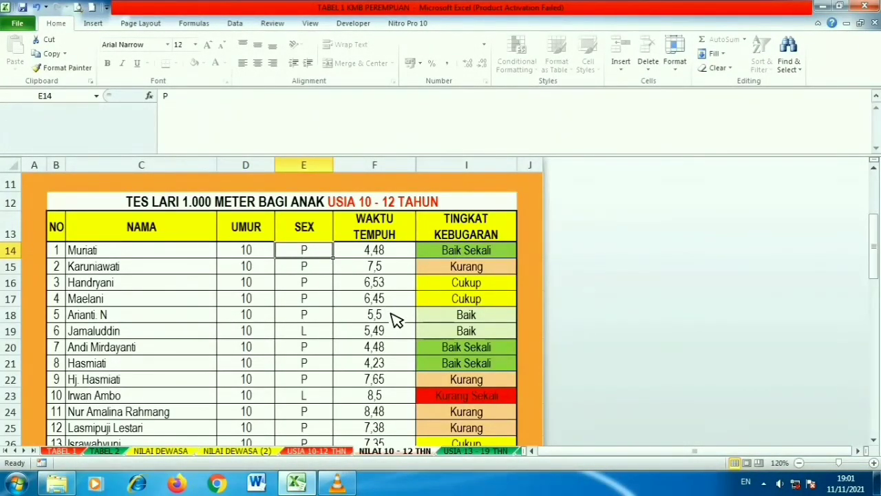
text(L)
key(Return)
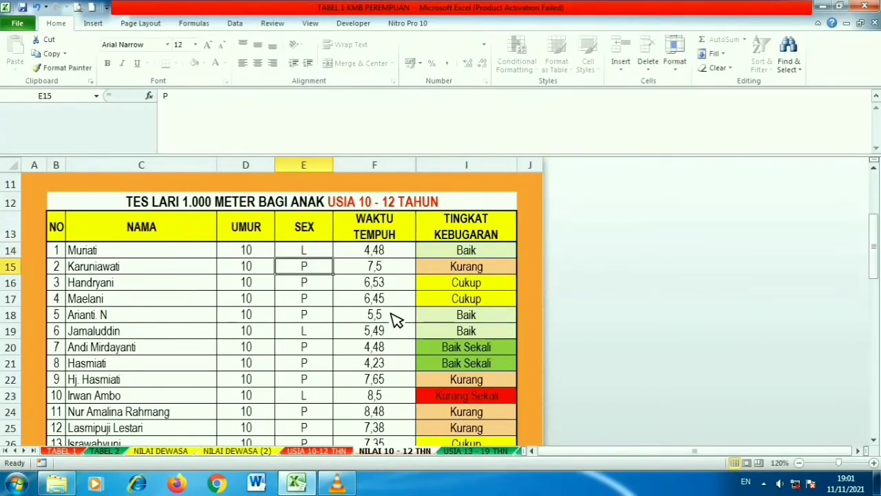
click(321, 255)
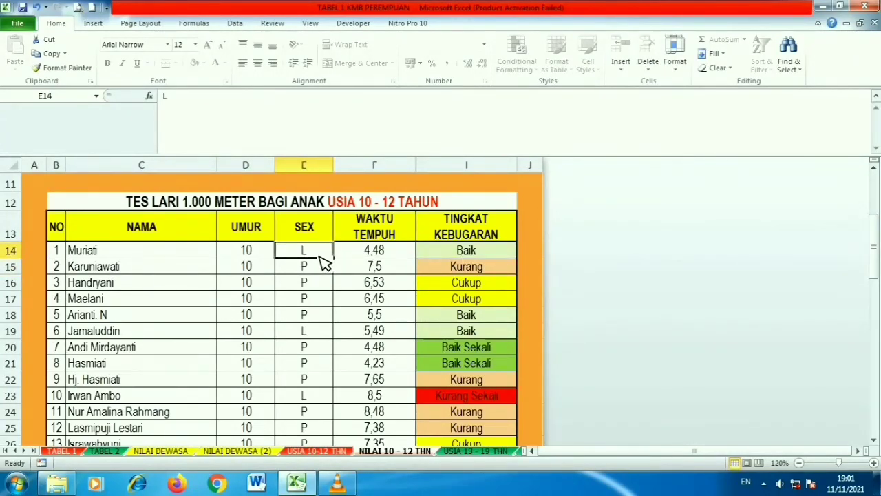
text(P)
key(Return)
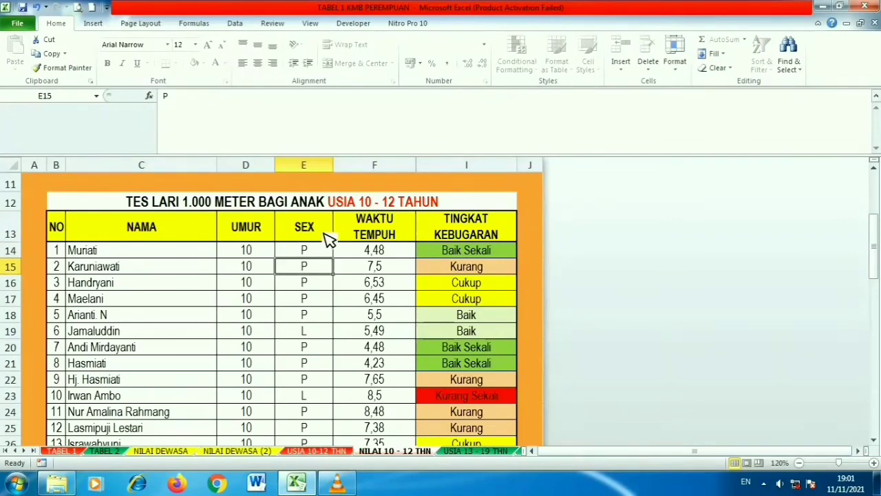
click(384, 270)
click(379, 254)
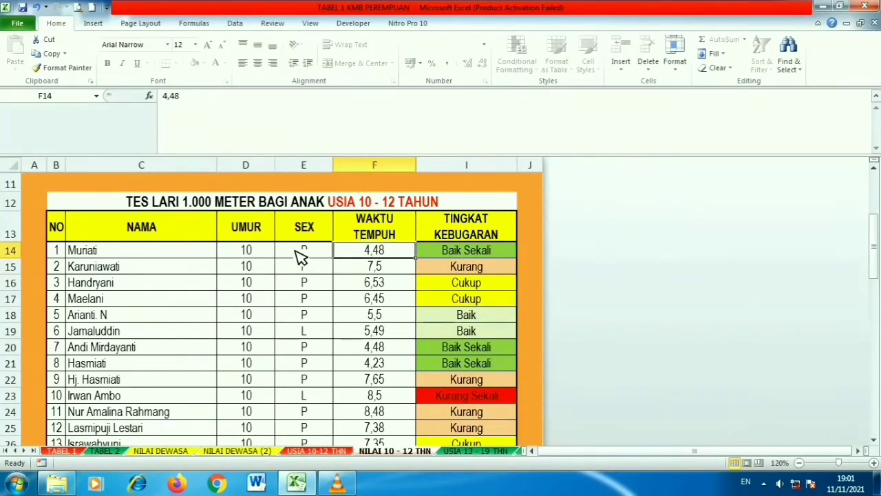
Step: Clear the UMUR, SEX and WAKTU TEMPUH entries of participants 1 to 11, and check the TINGKAT KEBUGARAN cells
drag(262, 254, 398, 417)
key(Delete)
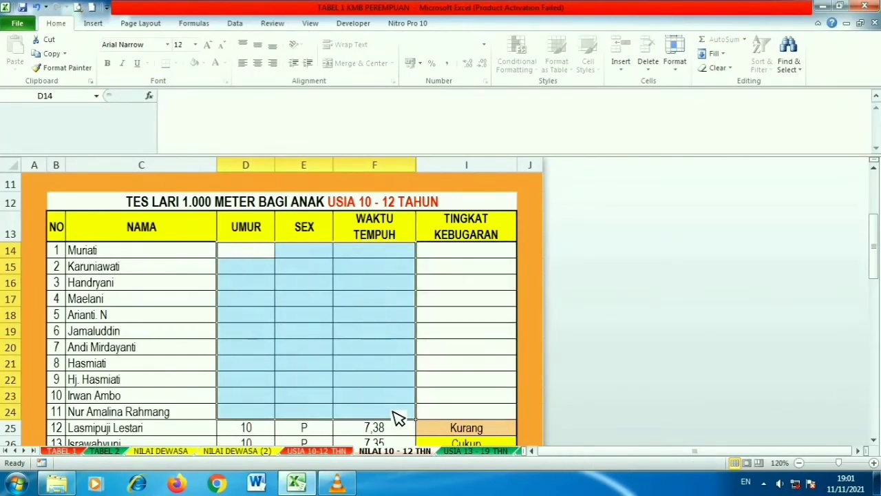
drag(478, 266, 471, 384)
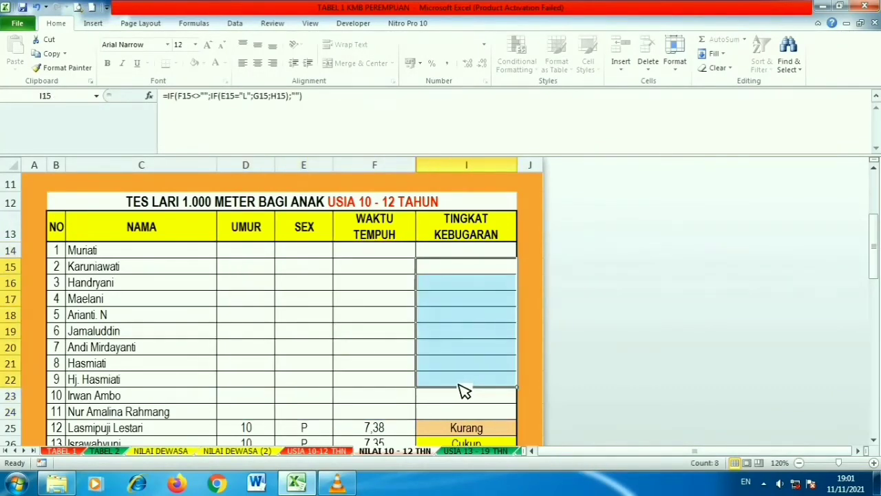
Step: Review the ages, time ranges and KATEGORI TINGKAT KEBUGARAN of the PUTRA table and locate the PUTRI table on the USIA 13 - 19 THN sheet
click(474, 452)
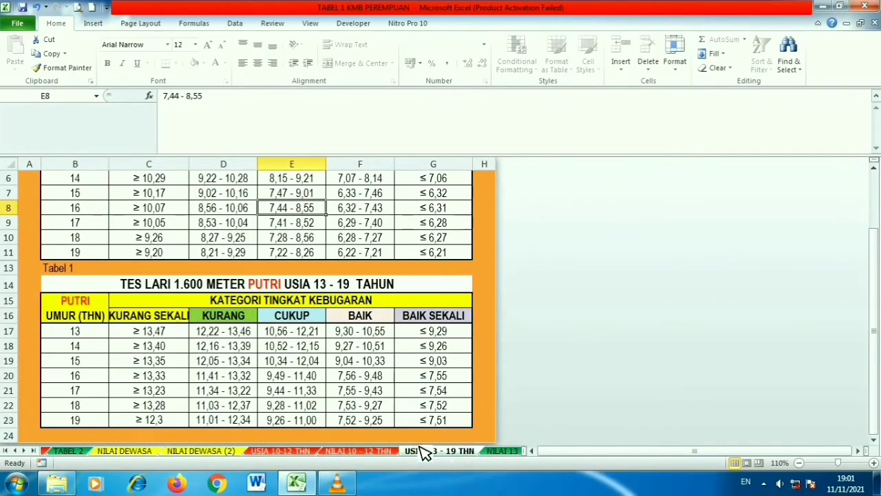
drag(876, 271, 873, 201)
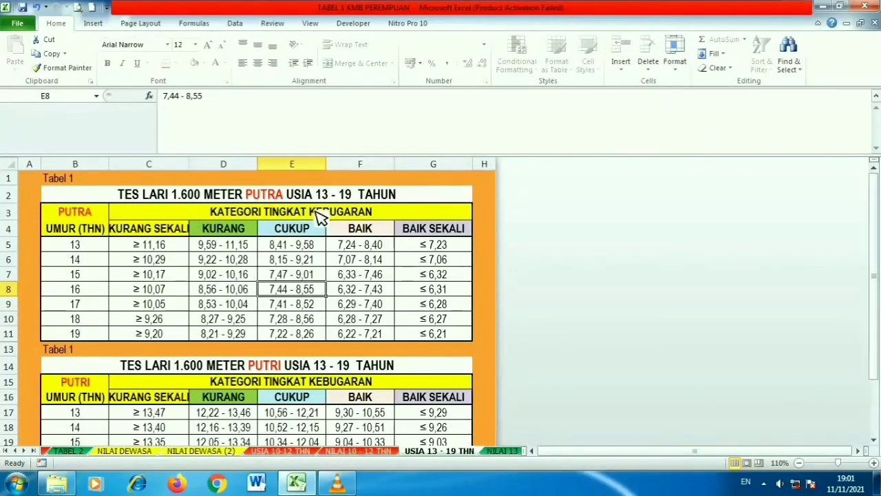
drag(83, 250, 102, 309)
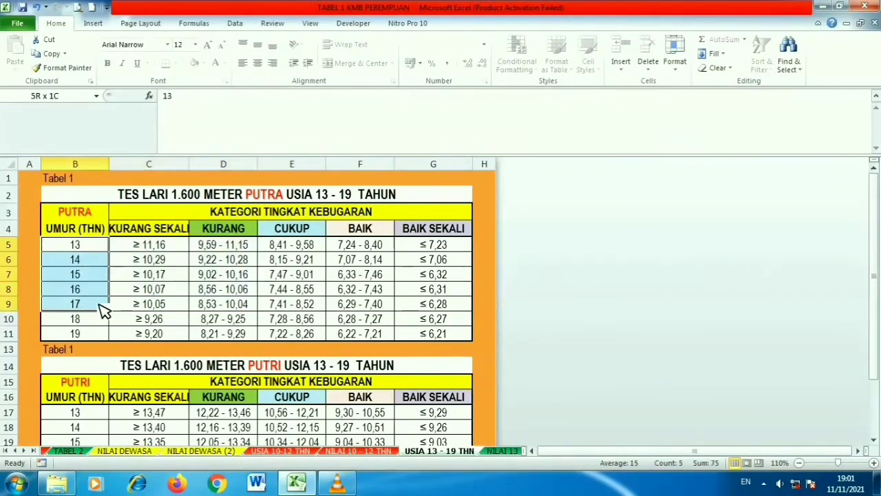
drag(144, 252, 418, 335)
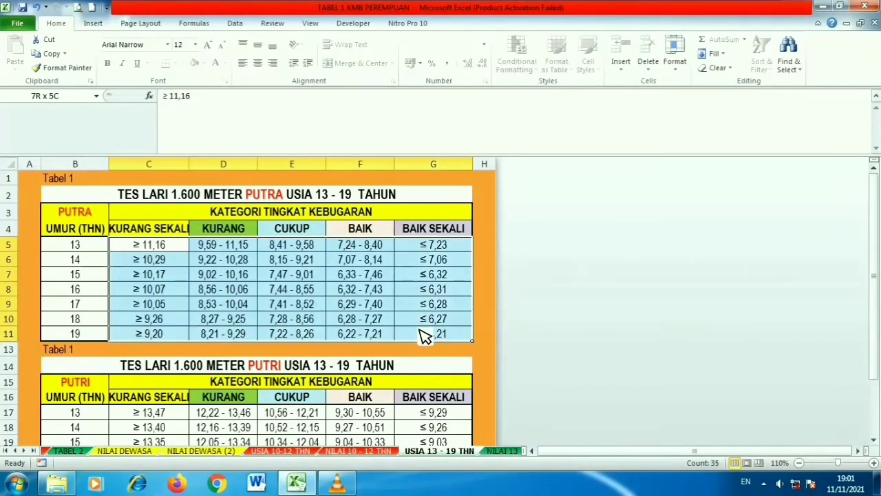
click(206, 277)
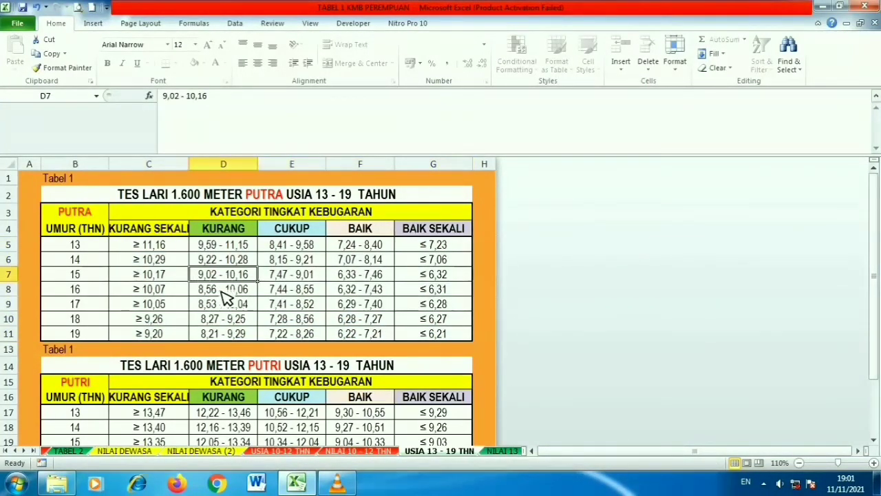
click(79, 216)
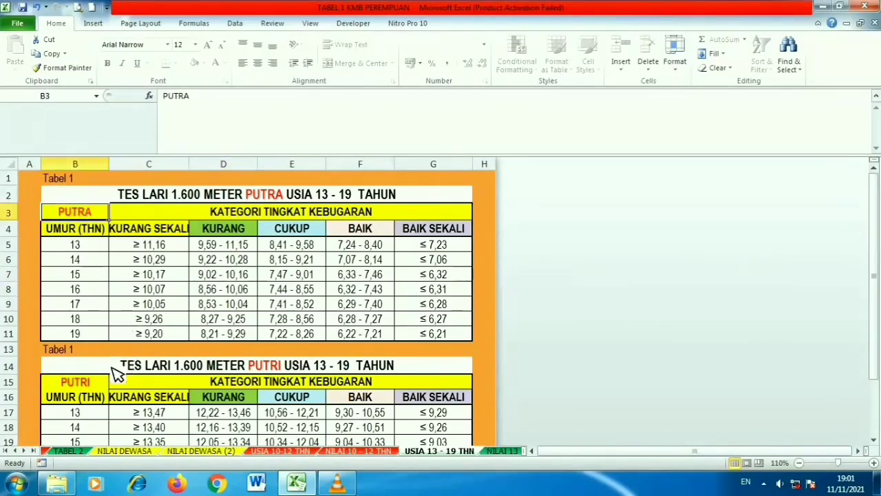
click(103, 382)
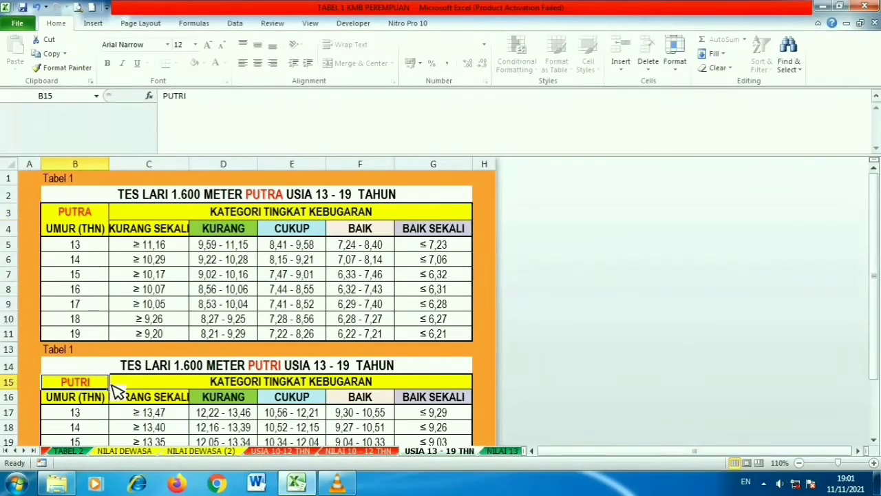
Step: On the NILAI 13 - 19 THN sheet, clear the UMUR, SEX and WAKTU TEMPUH entries from participant 1 down, and check the TINGKAT KEBUGARAN cells
click(504, 452)
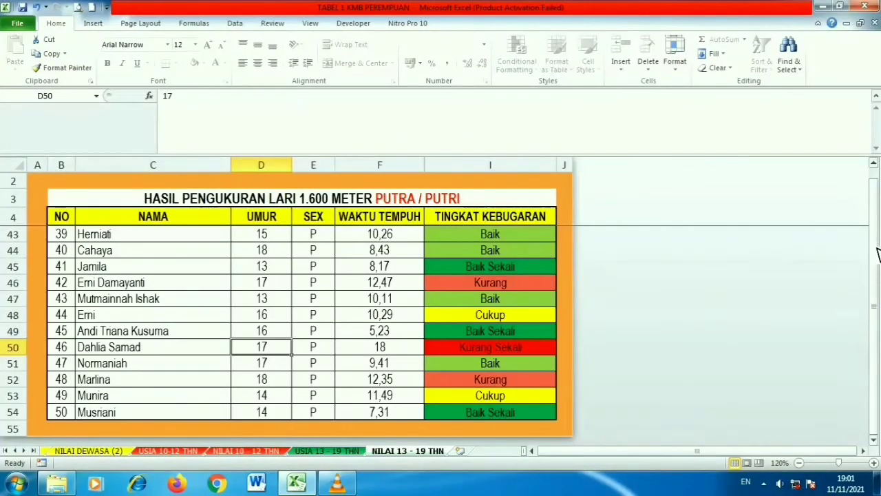
drag(878, 254, 877, 179)
drag(262, 237, 393, 452)
key(Delete)
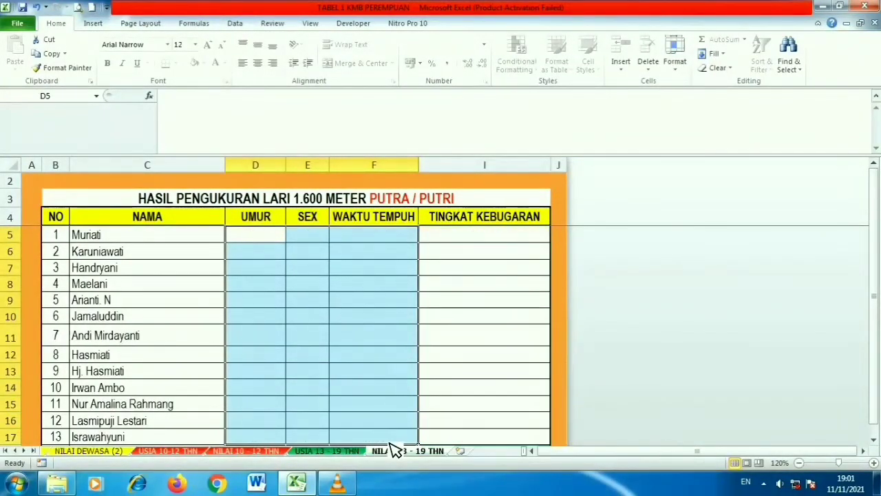
click(306, 237)
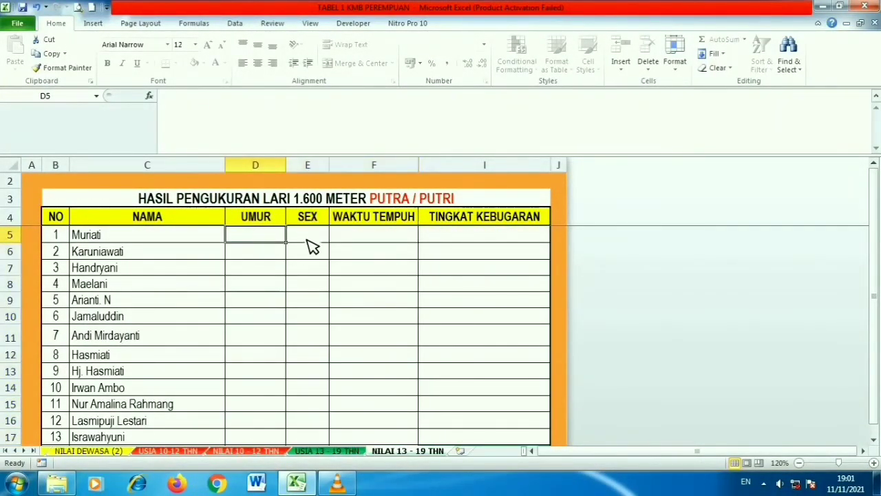
click(265, 236)
click(308, 238)
click(373, 238)
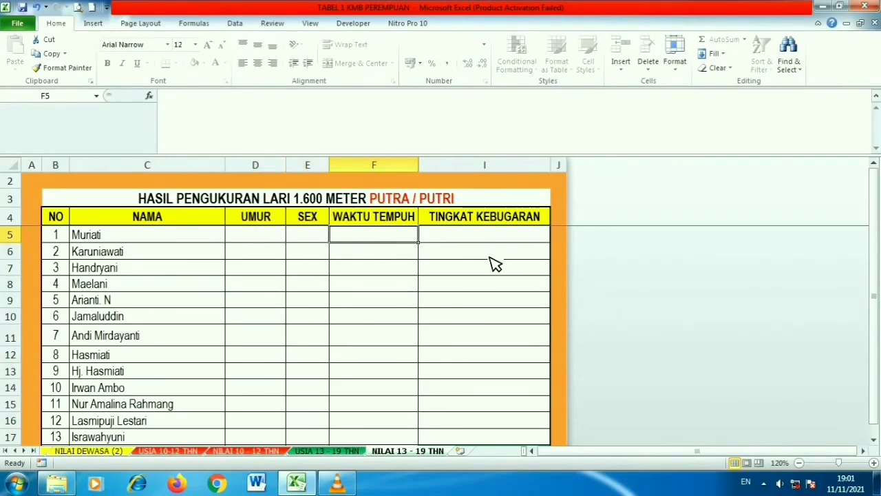
drag(459, 239, 464, 359)
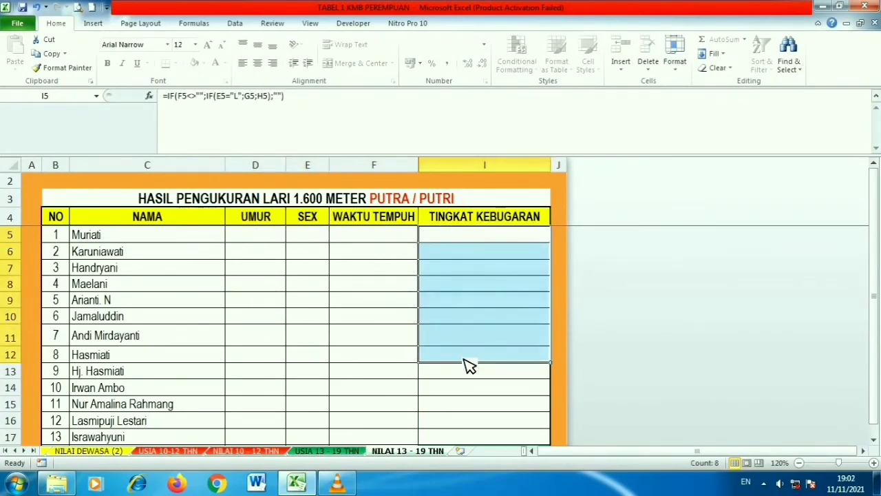
Step: Undo the clearing of the UMUR, SEX and WAKTU TEMPUH entries on the NILAI 13 - 19 THN sheet
key(ctrl+z)
click(324, 316)
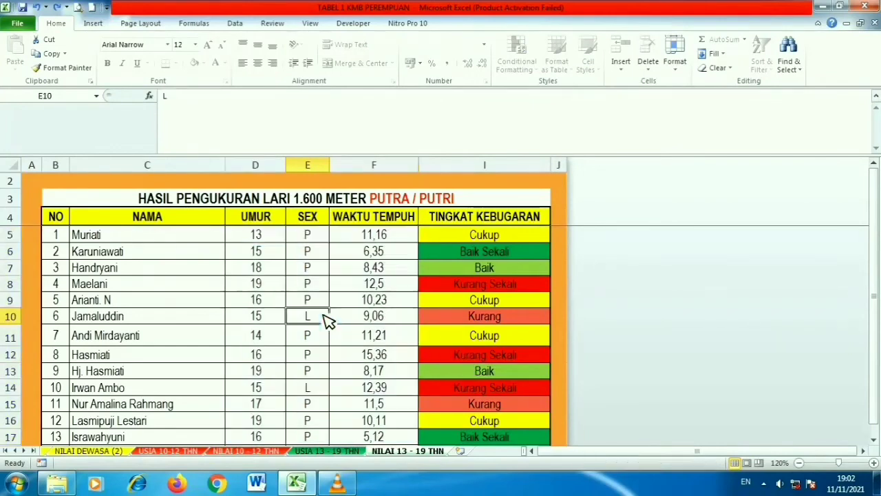
mouse_move(876, 281)
mouse_down()
mouse_move(875, 250)
mouse_move(869, 339)
mouse_move(875, 291)
mouse_up()
Step: Revisit the NILAI 10 - 12 THN sheet and the USIA 13 - 19 THN reference tables
click(252, 452)
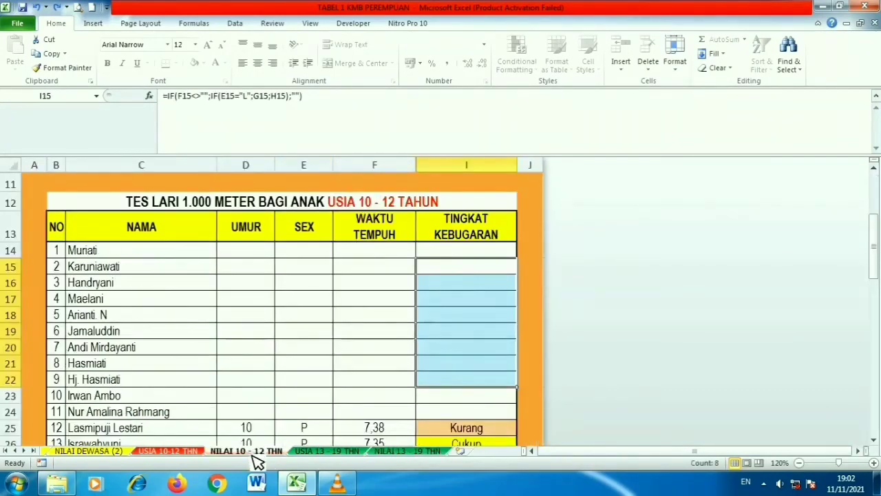
click(329, 453)
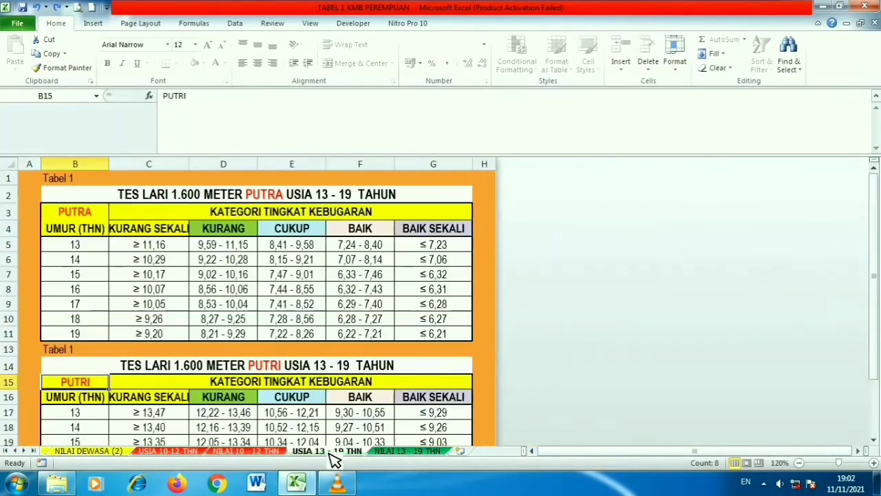